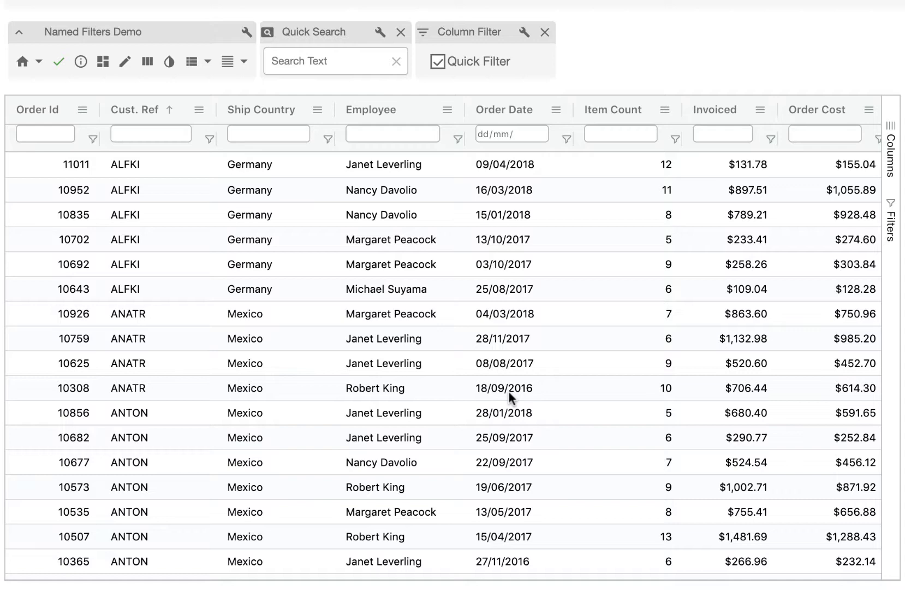
Step: Filter the Item Count column to the values 7, 10 and 13
{"action": "left_click", "coordinate": [675, 138]}
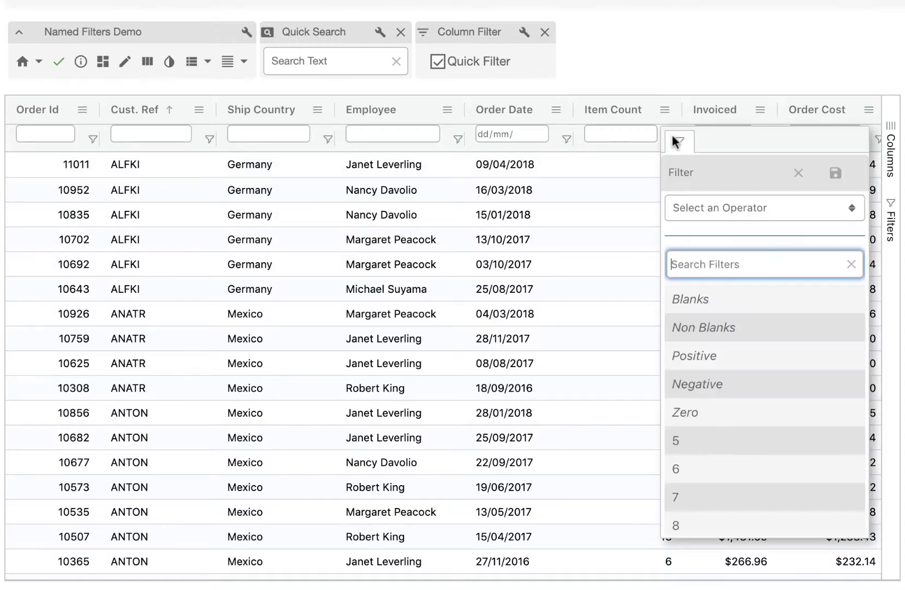
{"action": "scroll", "coordinate": [714, 398], "scroll_direction": "down", "scroll_amount": 3}
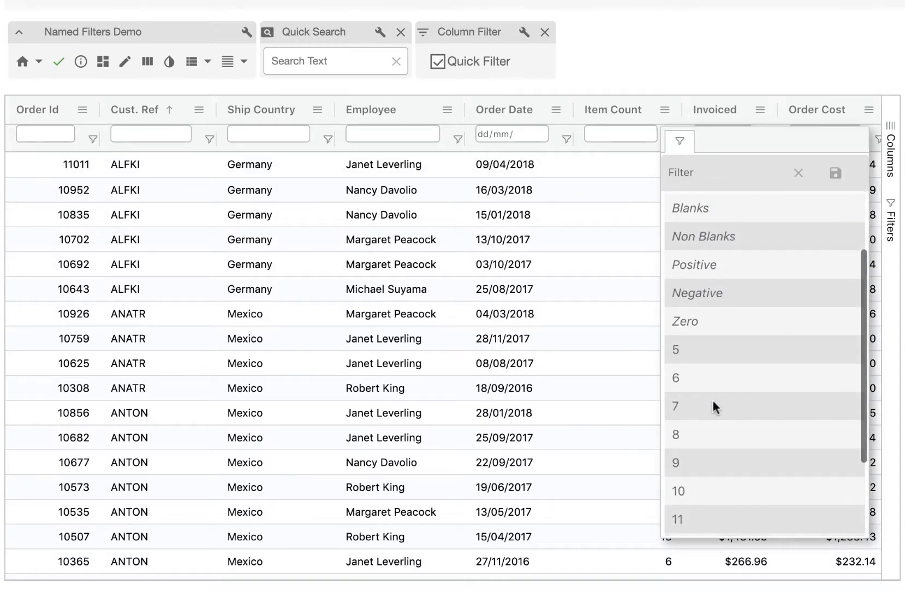
{"action": "left_click", "coordinate": [712, 400]}
{"action": "scroll", "coordinate": [712, 400], "scroll_direction": "down", "scroll_amount": 3}
{"action": "left_click", "coordinate": [701, 417]}
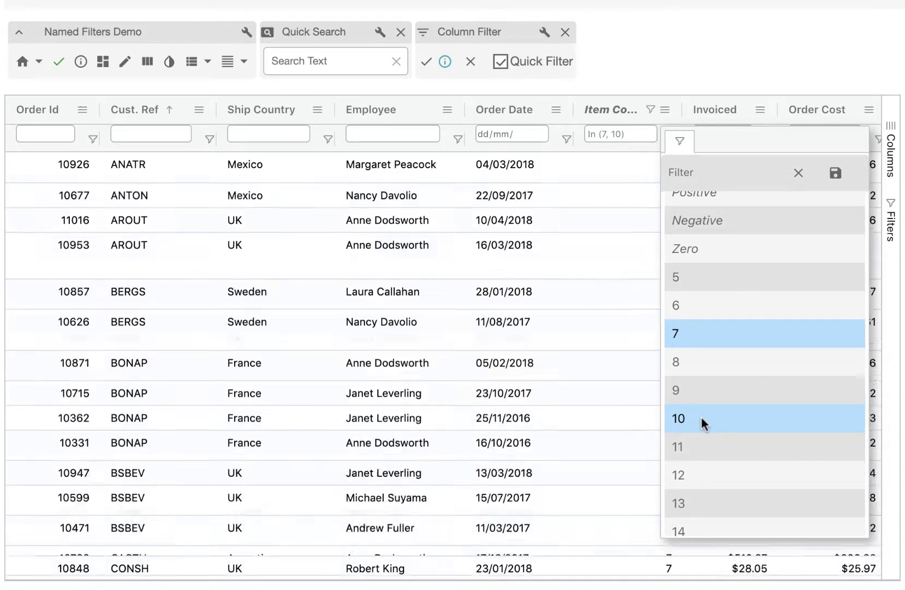
{"action": "scroll", "coordinate": [701, 426], "scroll_direction": "down", "scroll_amount": 2}
{"action": "left_click", "coordinate": [697, 462]}
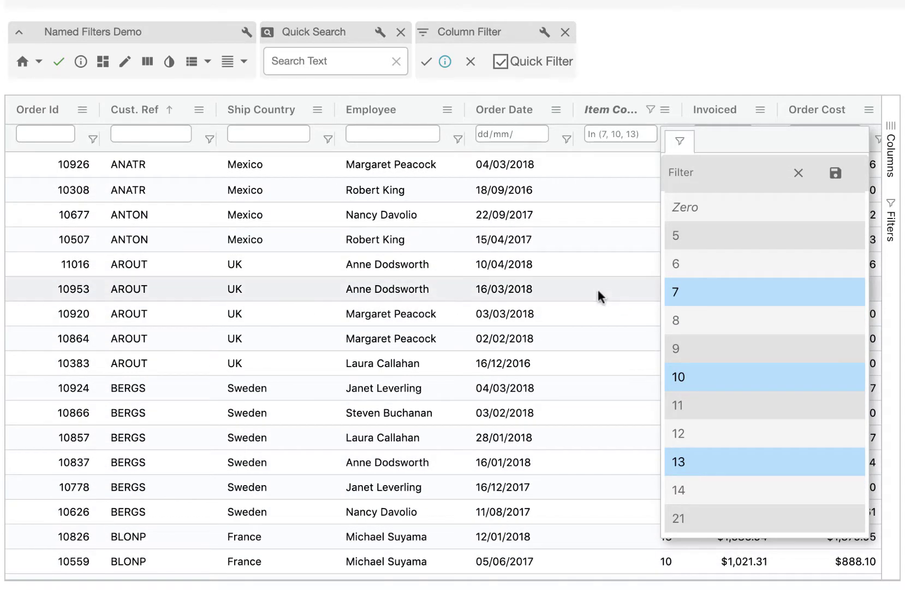
{"action": "left_click", "coordinate": [607, 291]}
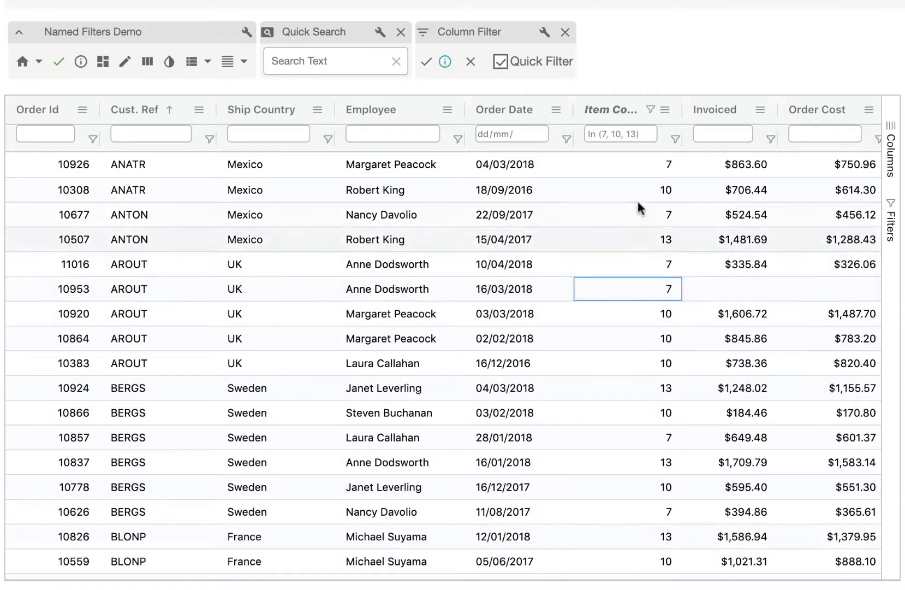
Step: Add a Greater Than 12 condition to the Item Count column filter
{"action": "left_click", "coordinate": [673, 140]}
{"action": "left_click", "coordinate": [723, 214]}
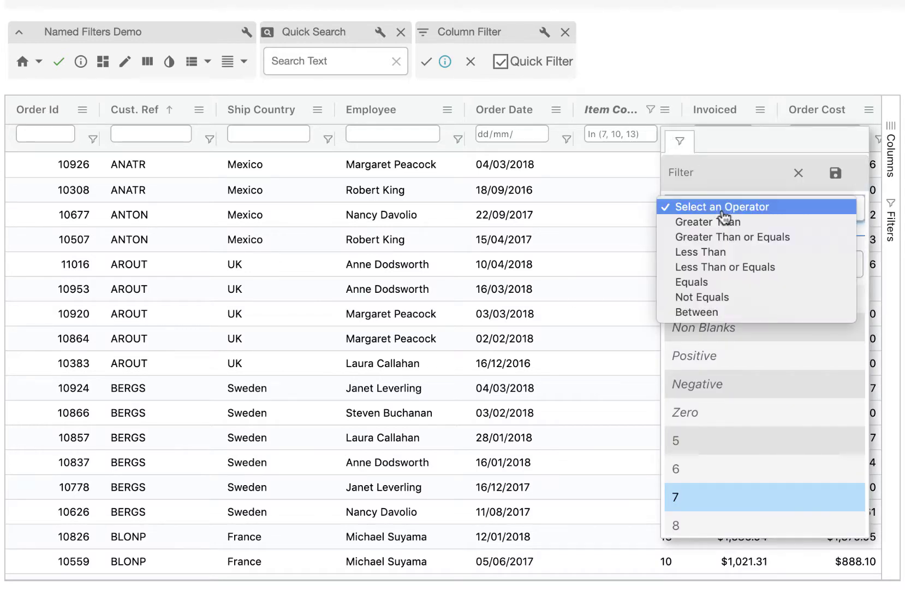
{"action": "left_click", "coordinate": [724, 222]}
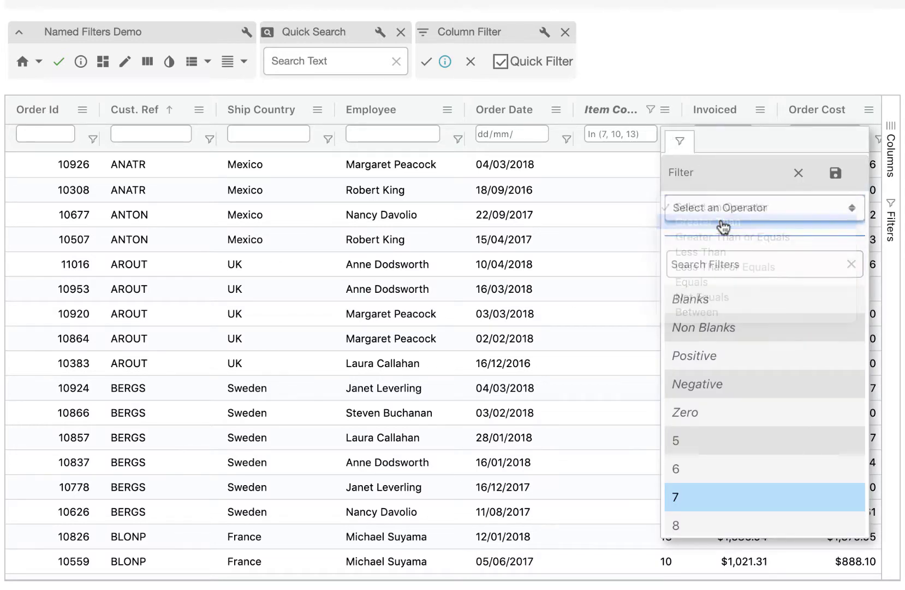
{"action": "left_click", "coordinate": [785, 242]}
{"action": "type", "text": "12"}
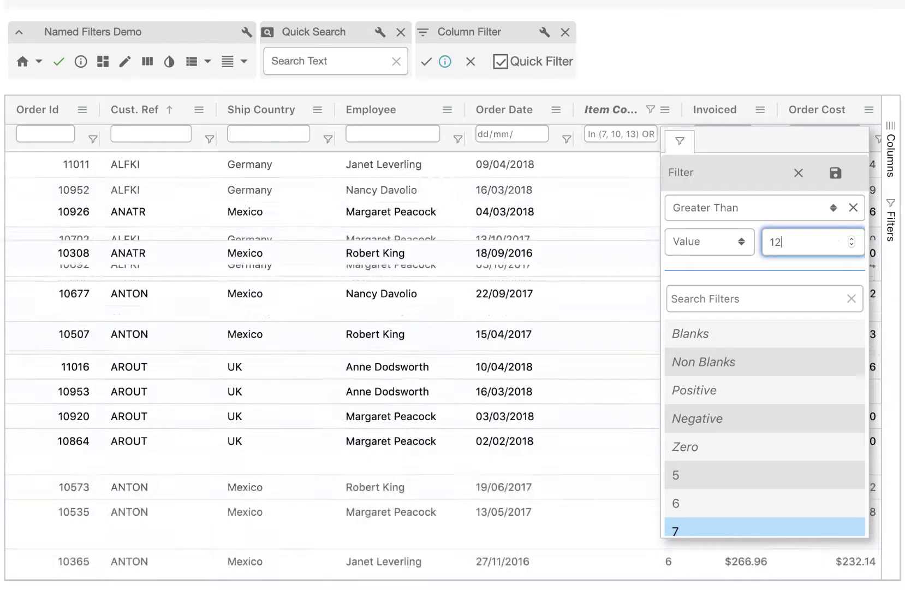
{"action": "left_click", "coordinate": [611, 373]}
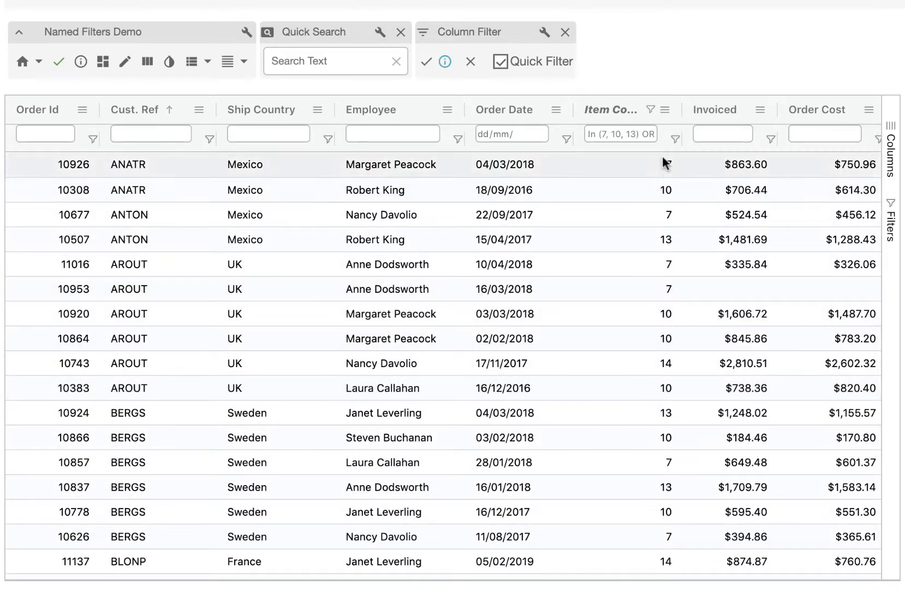
Step: Change the Item Count condition to Less Than the Order Cost column, and clear the column filter from the grid
{"action": "left_click", "coordinate": [676, 139]}
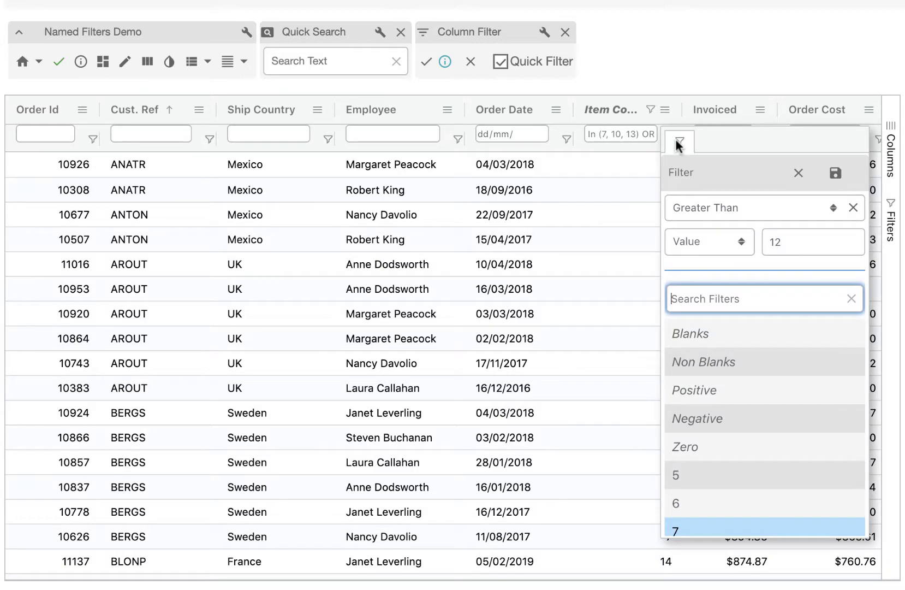
{"action": "left_click", "coordinate": [742, 210]}
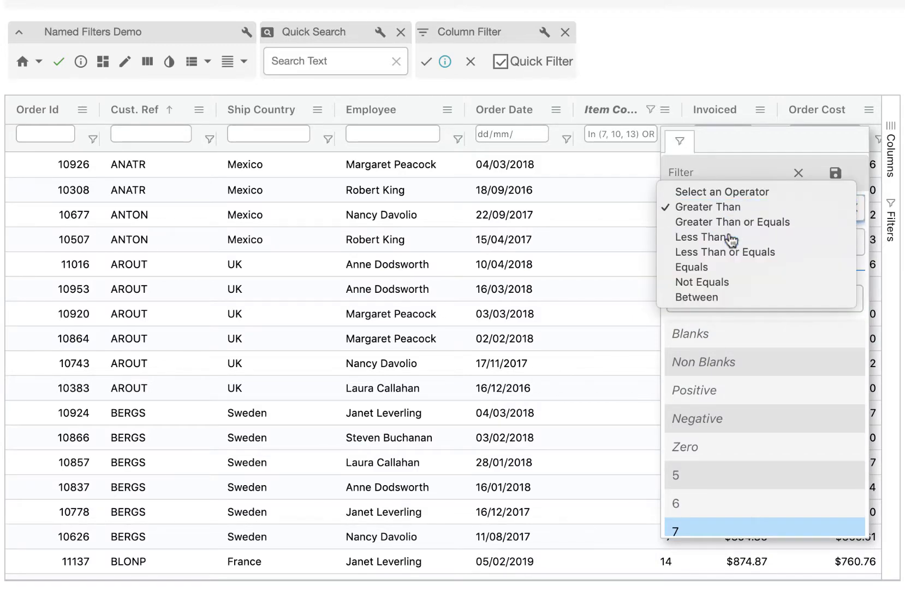
{"action": "left_click", "coordinate": [737, 236]}
{"action": "left_click", "coordinate": [720, 244]}
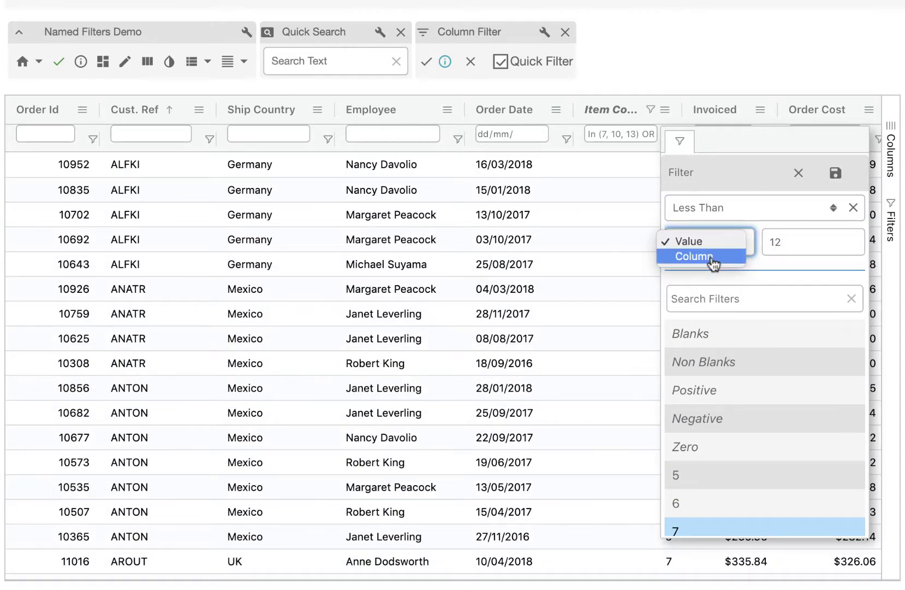
{"action": "left_click", "coordinate": [710, 257]}
{"action": "left_click", "coordinate": [791, 243]}
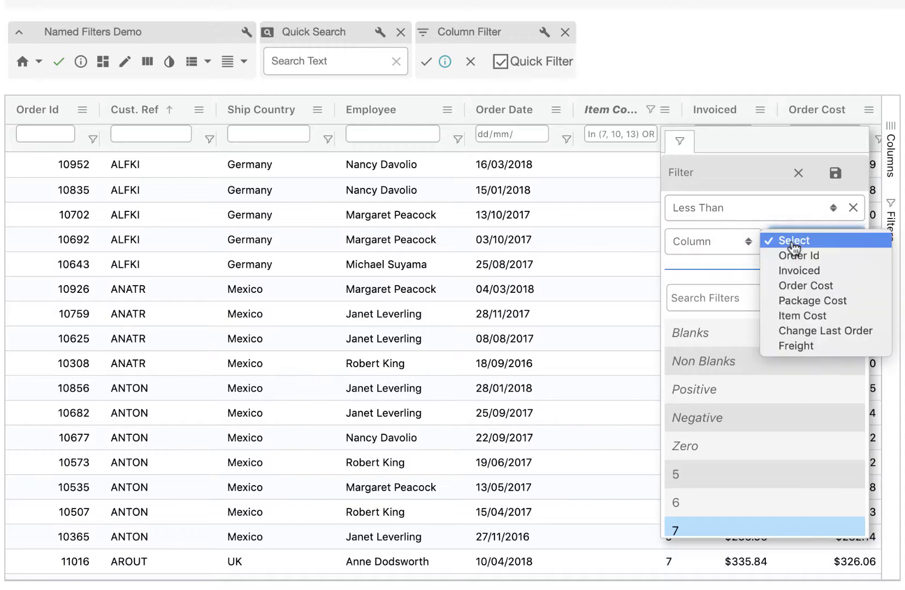
{"action": "left_click", "coordinate": [801, 285]}
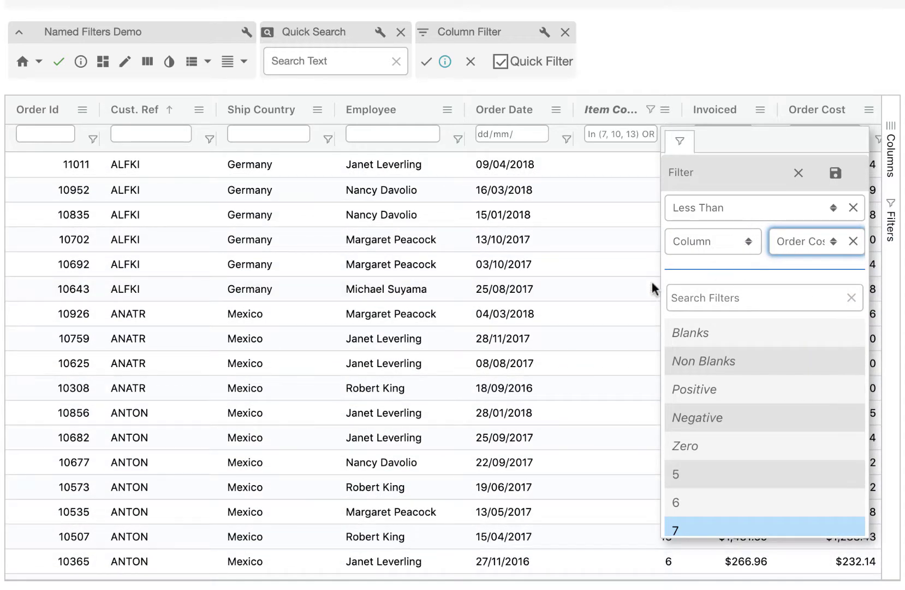
{"action": "scroll", "coordinate": [743, 449], "scroll_direction": "down", "scroll_amount": 3}
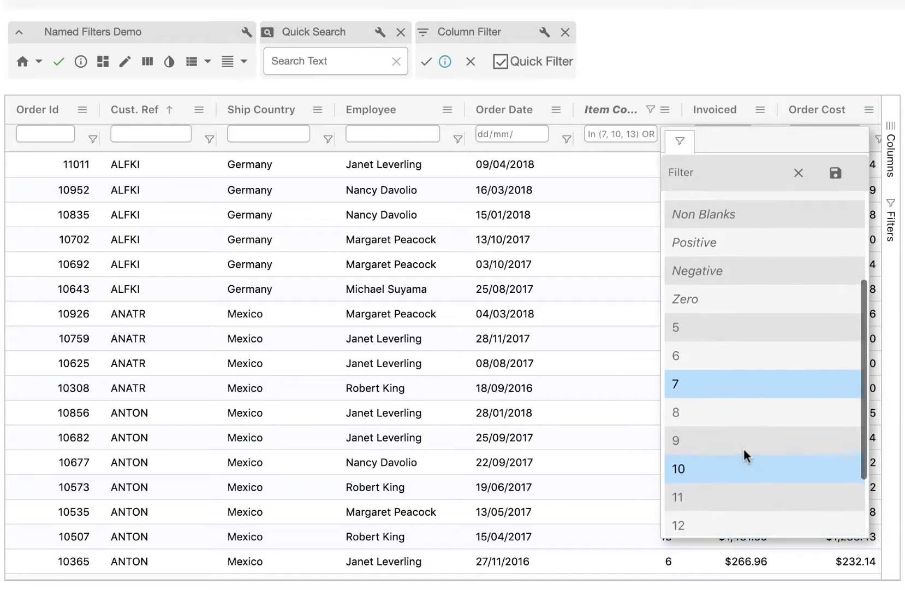
{"action": "scroll", "coordinate": [743, 447], "scroll_direction": "up", "scroll_amount": 3}
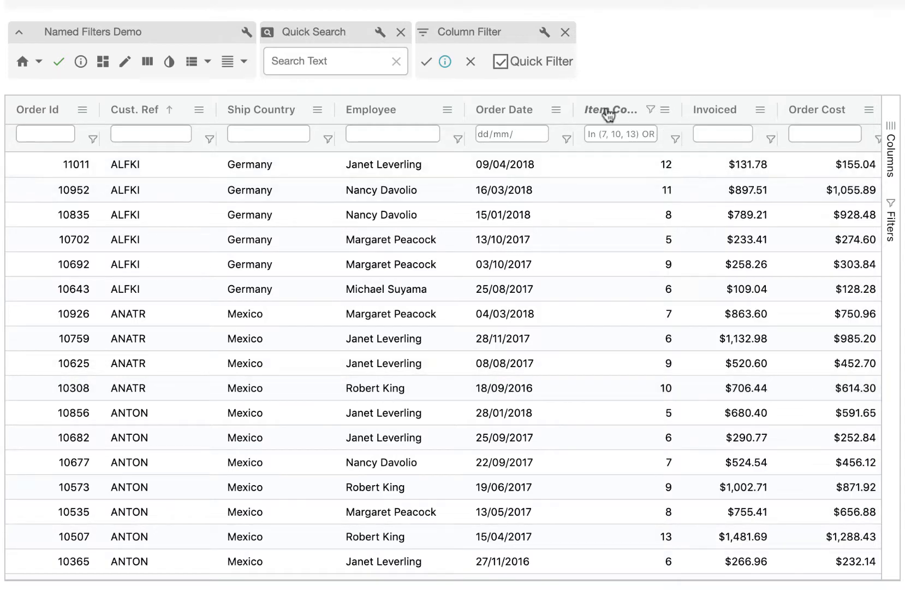
{"action": "left_click", "coordinate": [470, 61]}
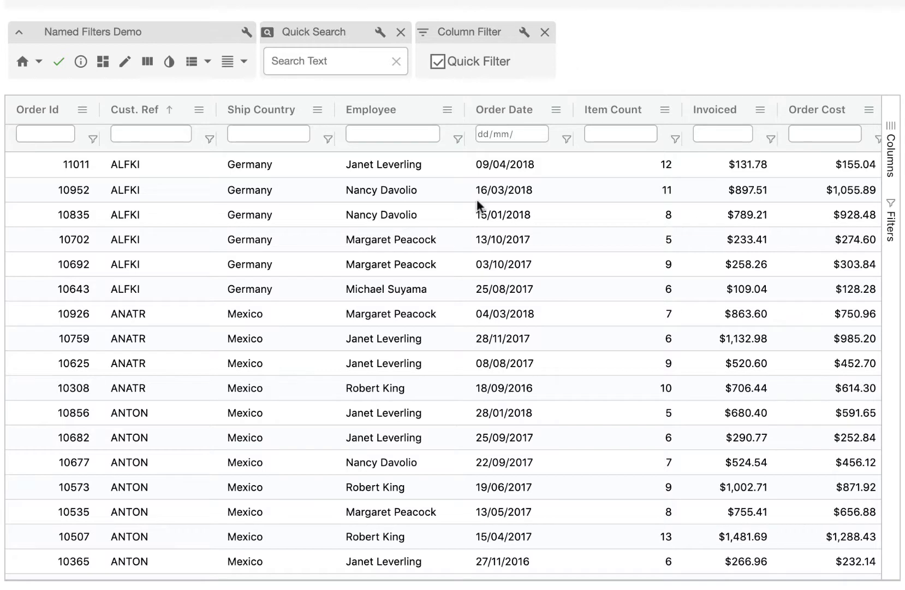
Step: Filter the Ship Country column to UK, USA, Canada and Germany
{"action": "left_click", "coordinate": [327, 139]}
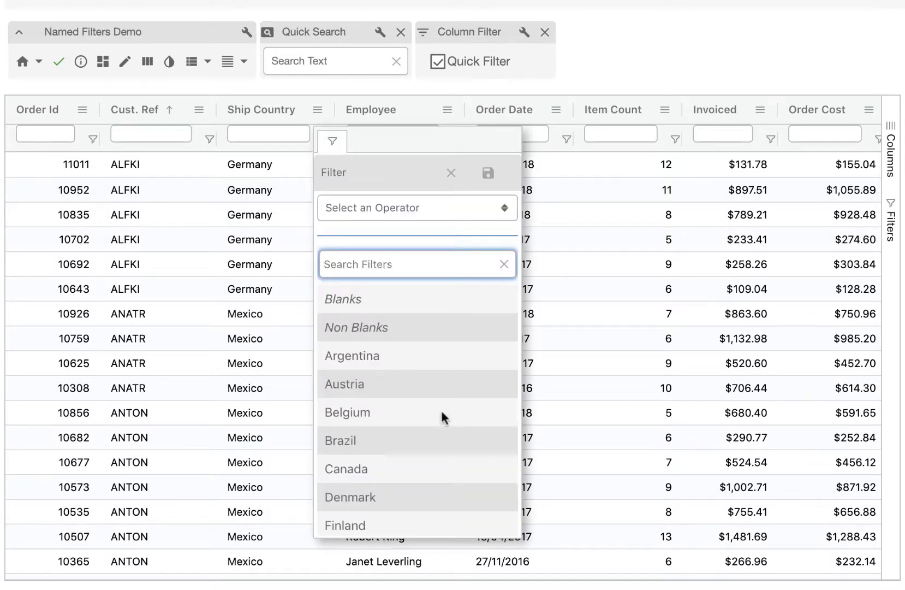
{"action": "scroll", "coordinate": [403, 386], "scroll_direction": "down", "scroll_amount": 8}
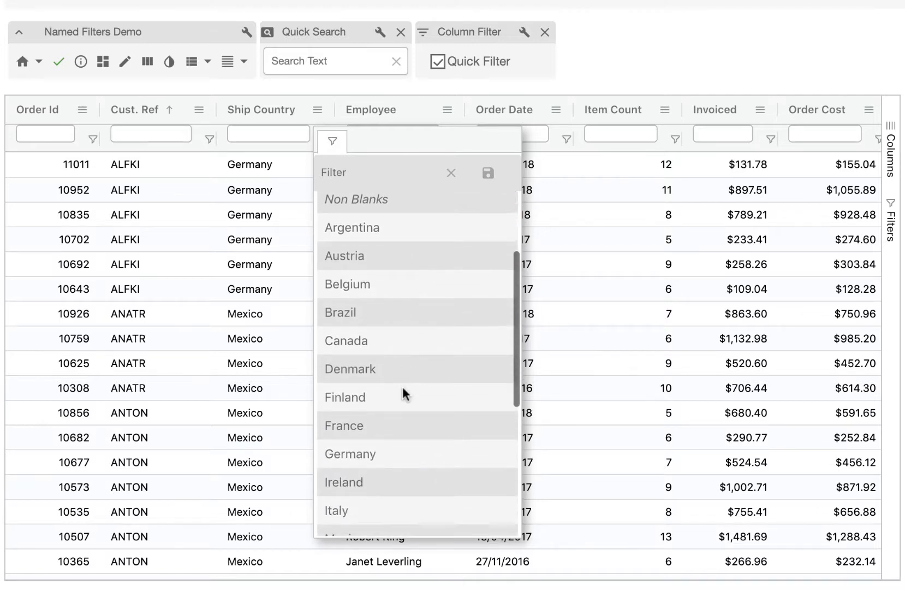
{"action": "scroll", "coordinate": [402, 386], "scroll_direction": "down", "scroll_amount": 3}
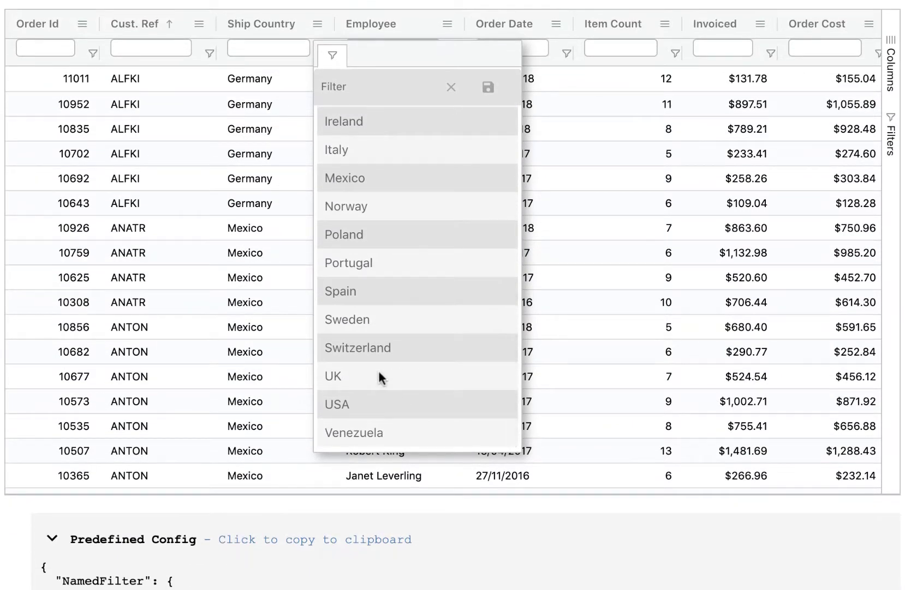
{"action": "left_click", "coordinate": [378, 376]}
{"action": "left_click", "coordinate": [376, 404]}
{"action": "scroll", "coordinate": [404, 369], "scroll_direction": "up", "scroll_amount": 5}
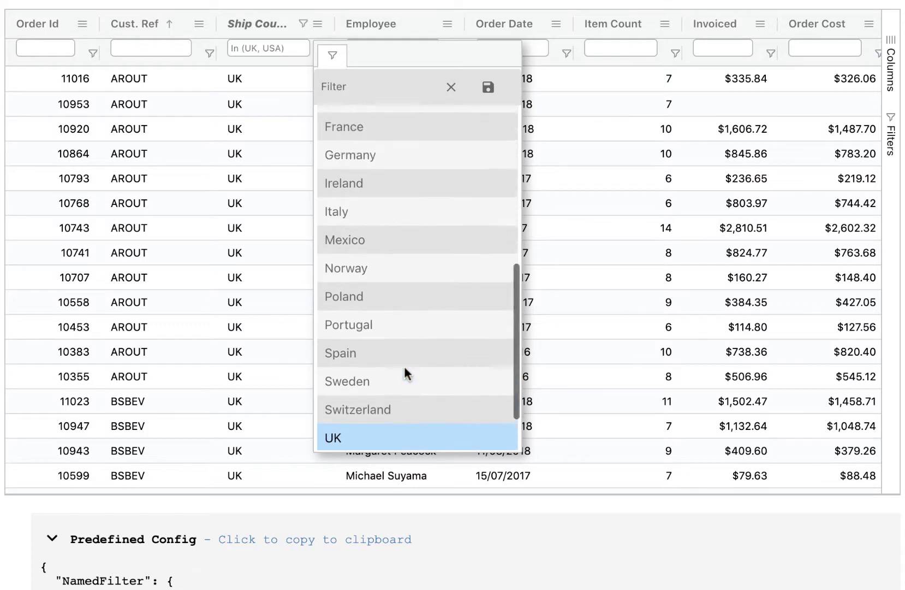
{"action": "scroll", "coordinate": [404, 366], "scroll_direction": "up", "scroll_amount": 2}
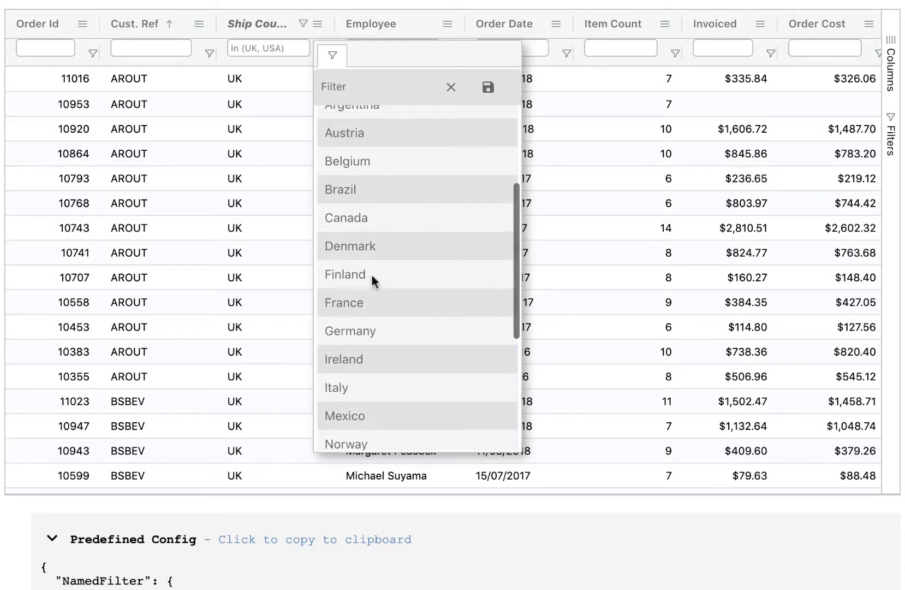
{"action": "left_click", "coordinate": [354, 217]}
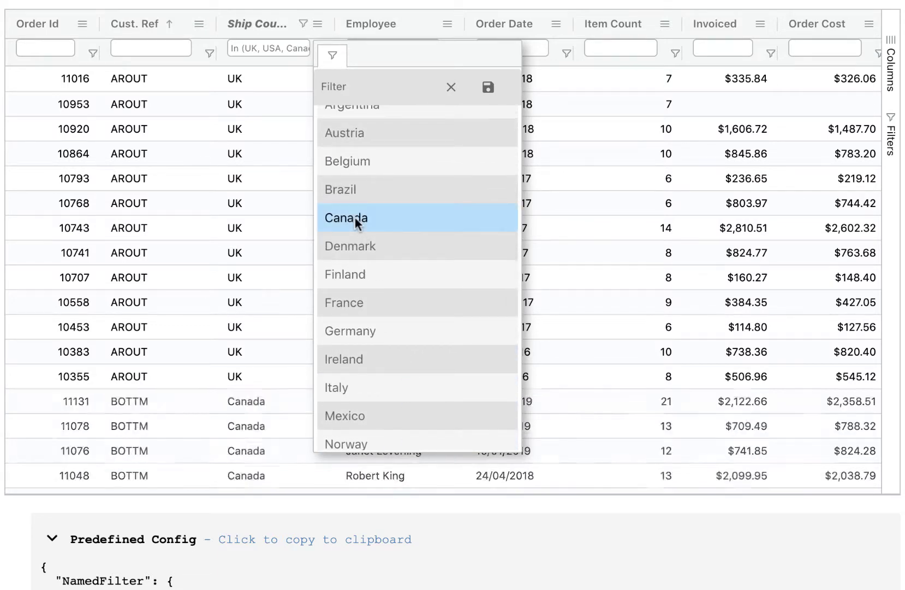
{"action": "left_click", "coordinate": [372, 331]}
{"action": "left_click", "coordinate": [257, 361]}
Step: Try the quick filter >10 on the Item Count column and remove it again
{"action": "scroll", "coordinate": [521, 316], "scroll_direction": "up", "scroll_amount": 2}
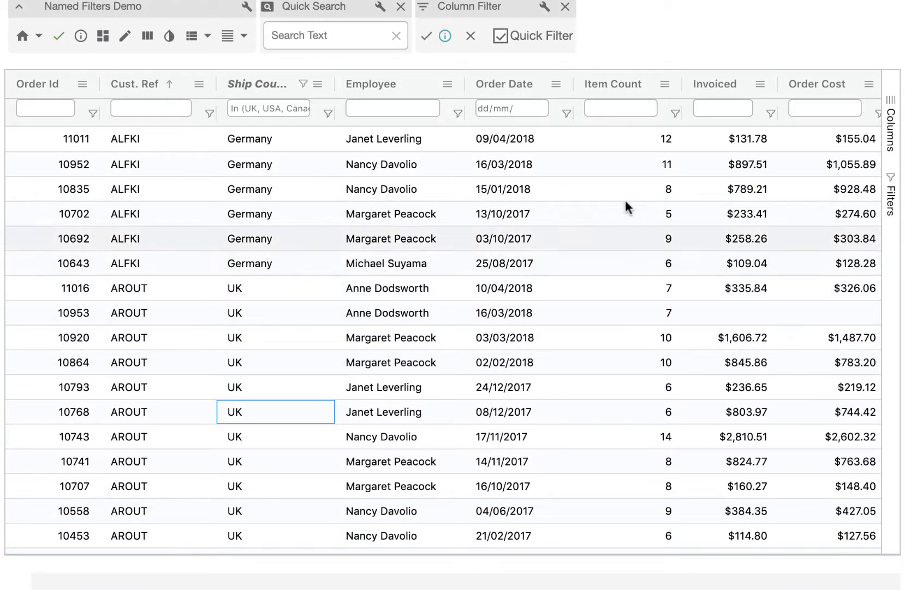
{"action": "left_click", "coordinate": [614, 108]}
{"action": "type", "text": ">"}
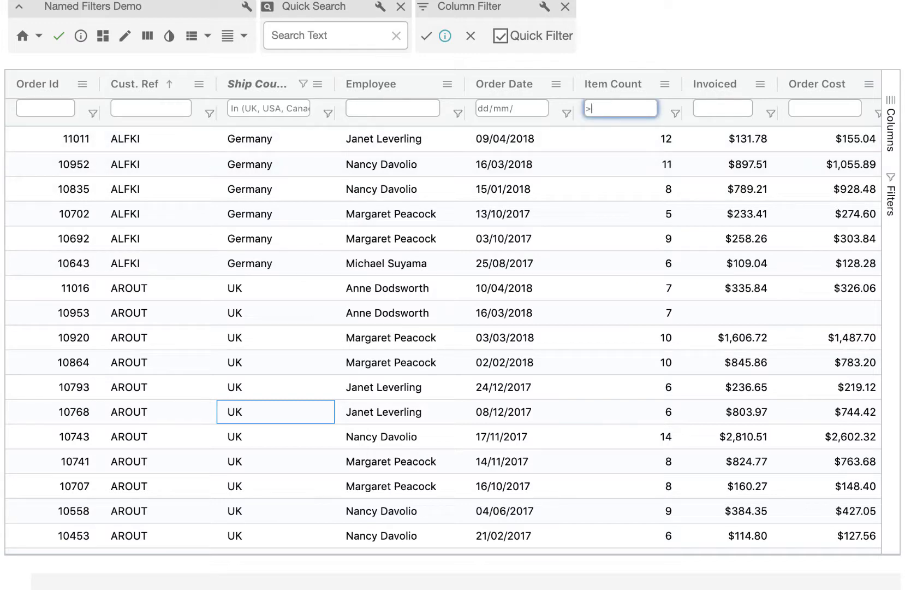
{"action": "type", "text": "10"}
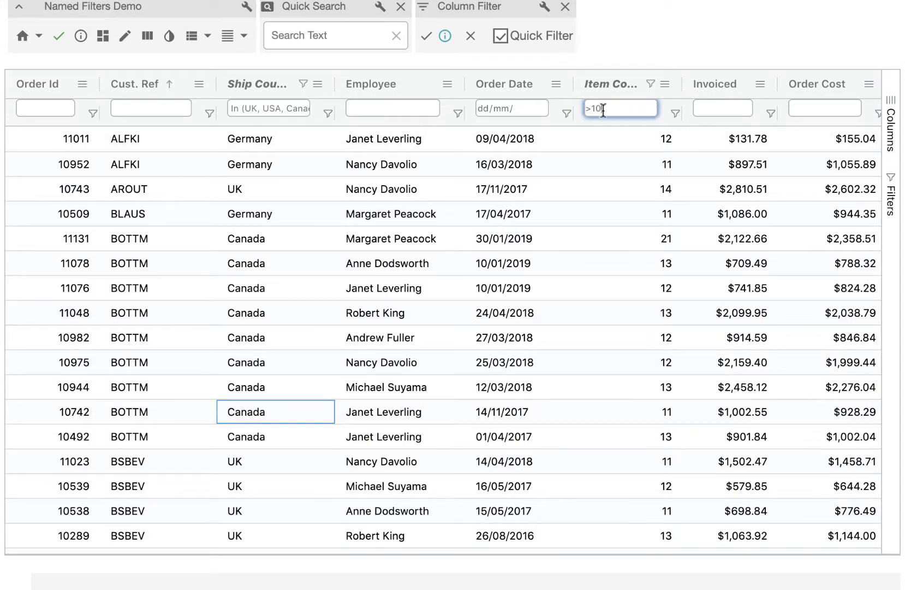
{"action": "left_click_drag", "start_coordinate": [626, 109], "coordinate": [571, 108]}
{"action": "key", "text": "BackSpace"}
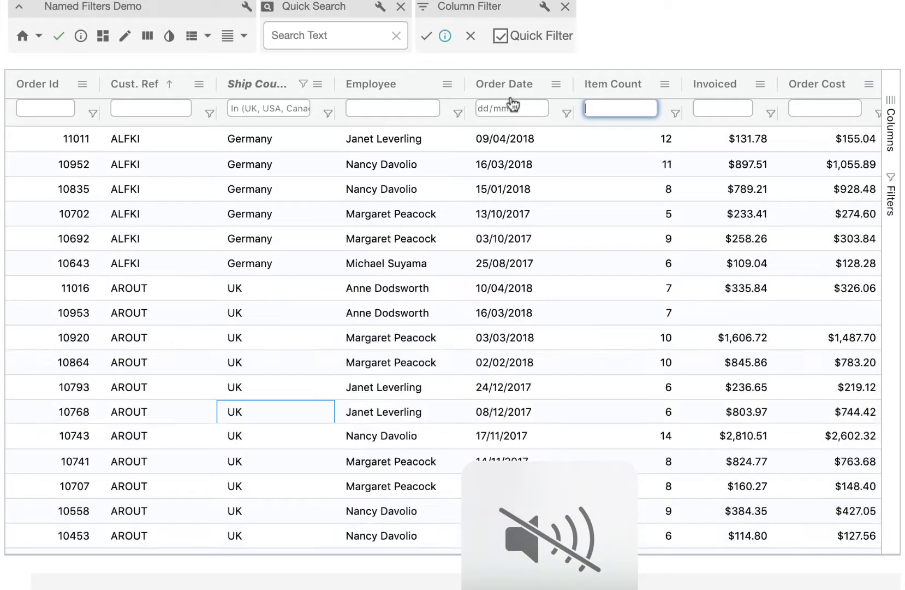
Step: Try the quick filter j* on the Employee column and remove it again
{"action": "left_click", "coordinate": [426, 106]}
{"action": "type", "text": "j"}
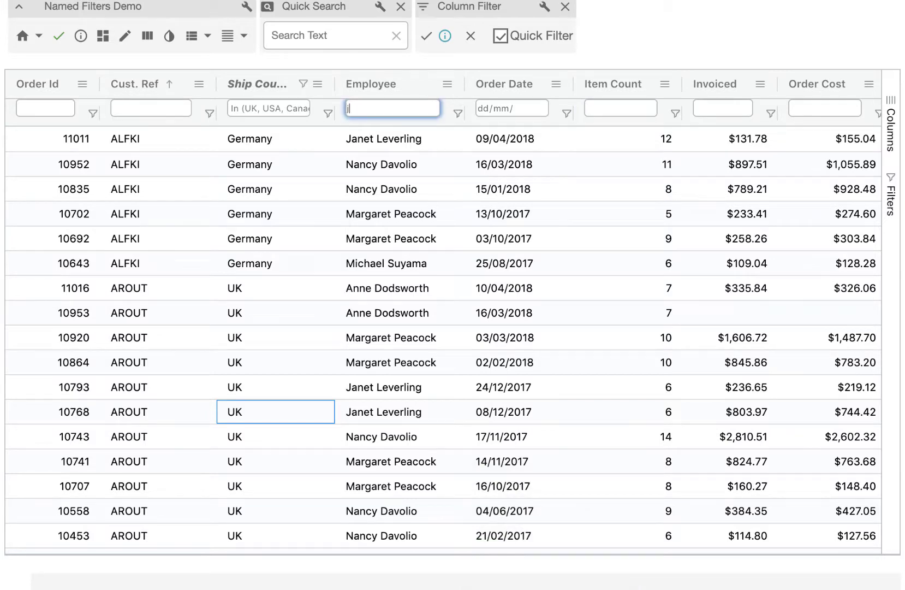
{"action": "type", "text": "*"}
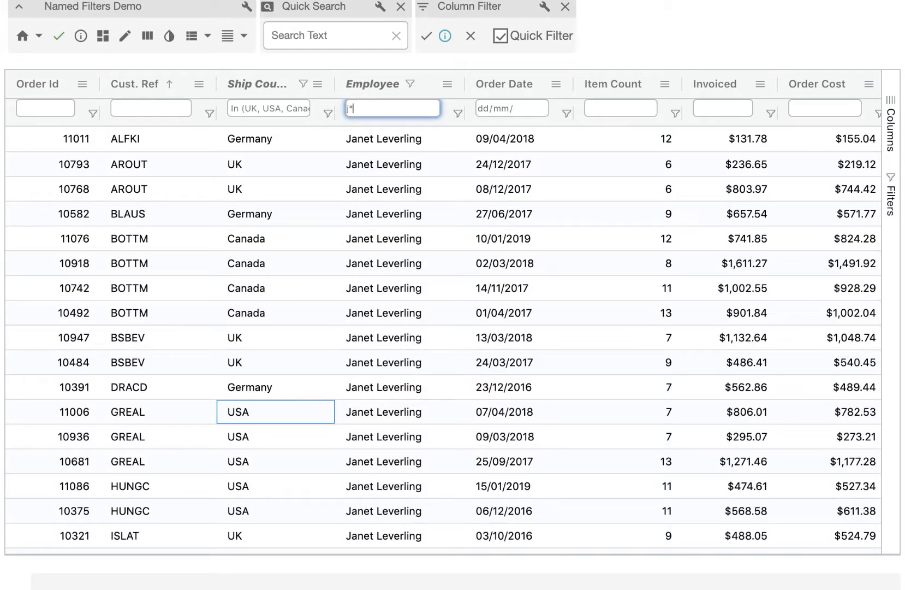
{"action": "key", "text": "BackSpace"}
{"action": "key", "text": "BackSpace"}
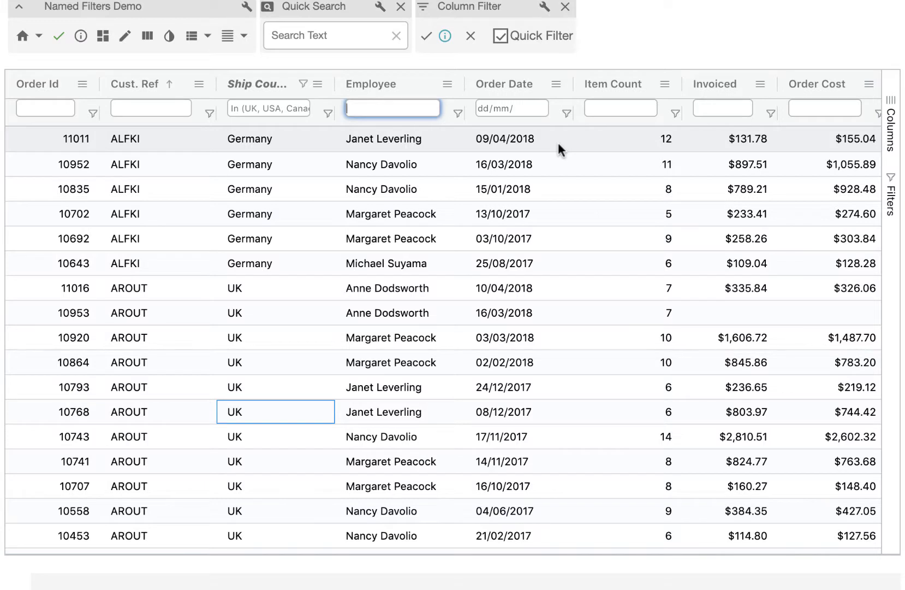
Step: Filter the Order Date column with the predefined This Year filter
{"action": "left_click", "coordinate": [567, 114]}
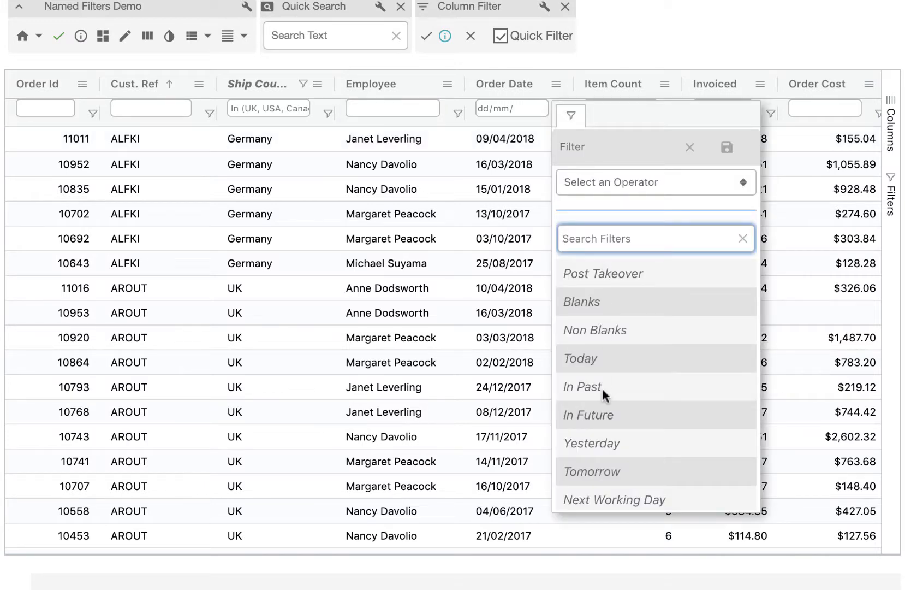
{"action": "scroll", "coordinate": [617, 373], "scroll_direction": "down", "scroll_amount": 2}
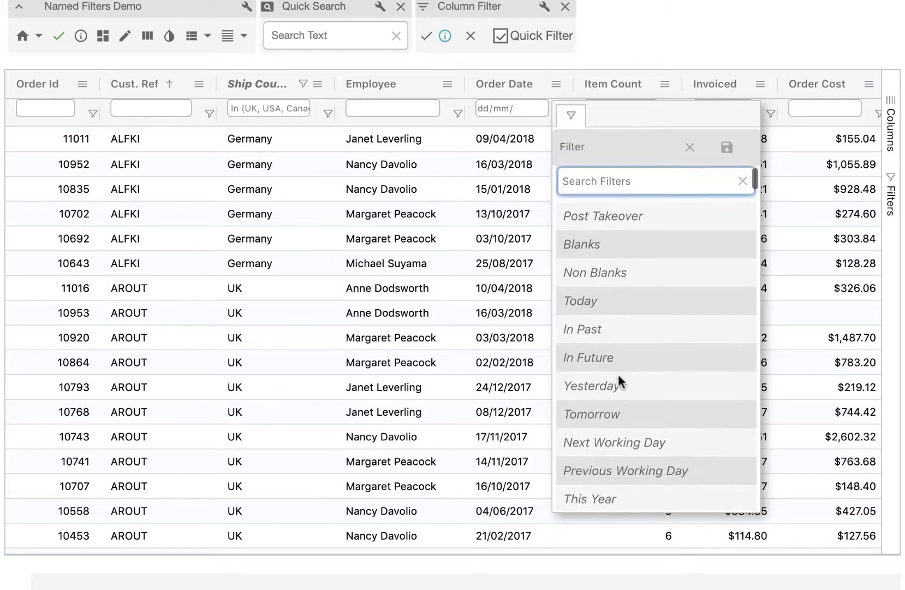
{"action": "scroll", "coordinate": [618, 375], "scroll_direction": "down", "scroll_amount": 4}
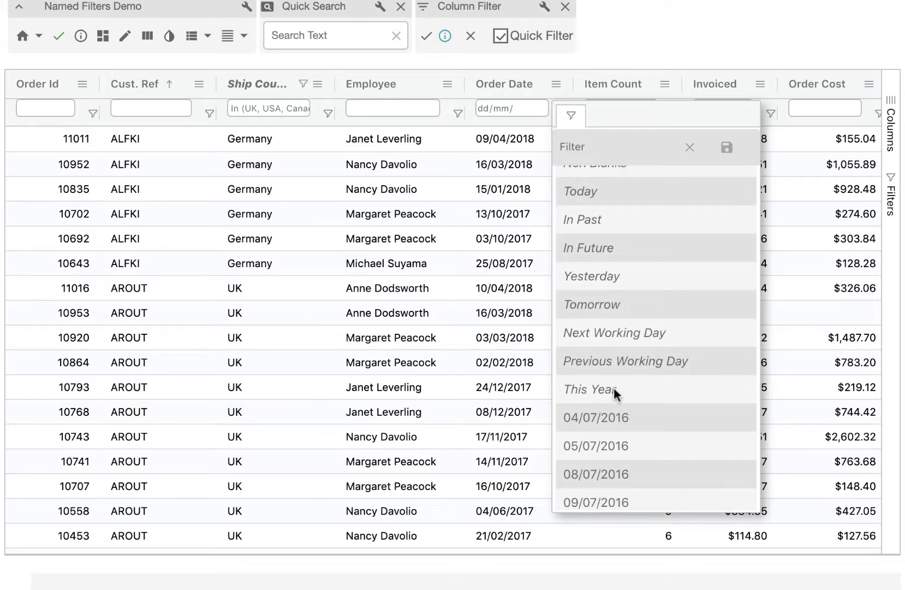
{"action": "left_click", "coordinate": [614, 387]}
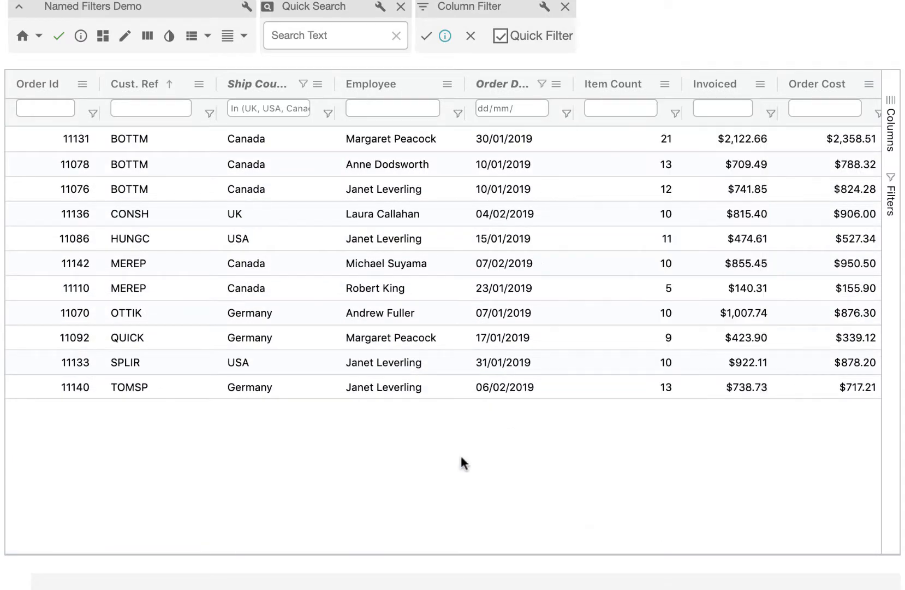
Step: Try the predefined Positive filter on the Item Count column and remove it again
{"action": "mouse_move", "coordinate": [674, 112]}
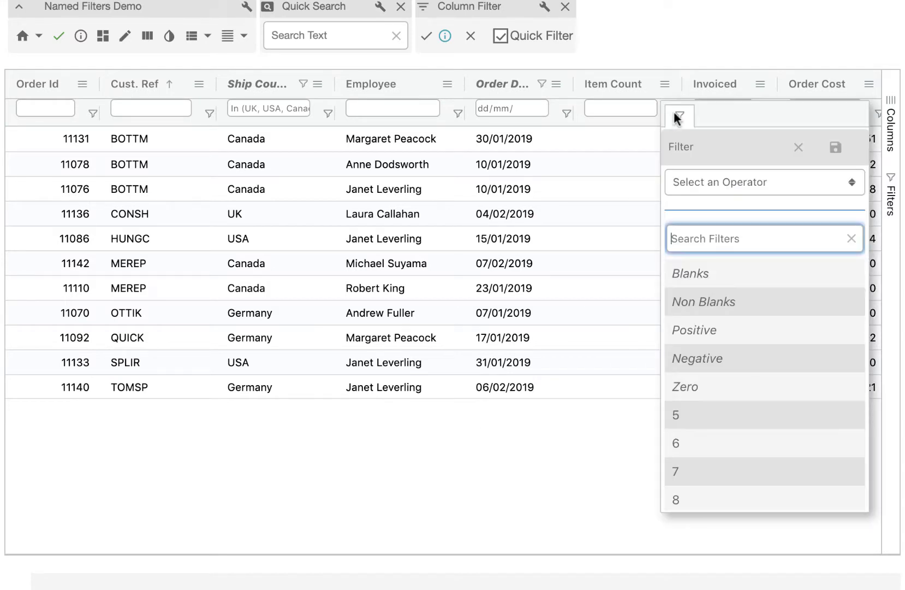
{"action": "left_click", "coordinate": [734, 354]}
{"action": "left_click", "coordinate": [732, 352]}
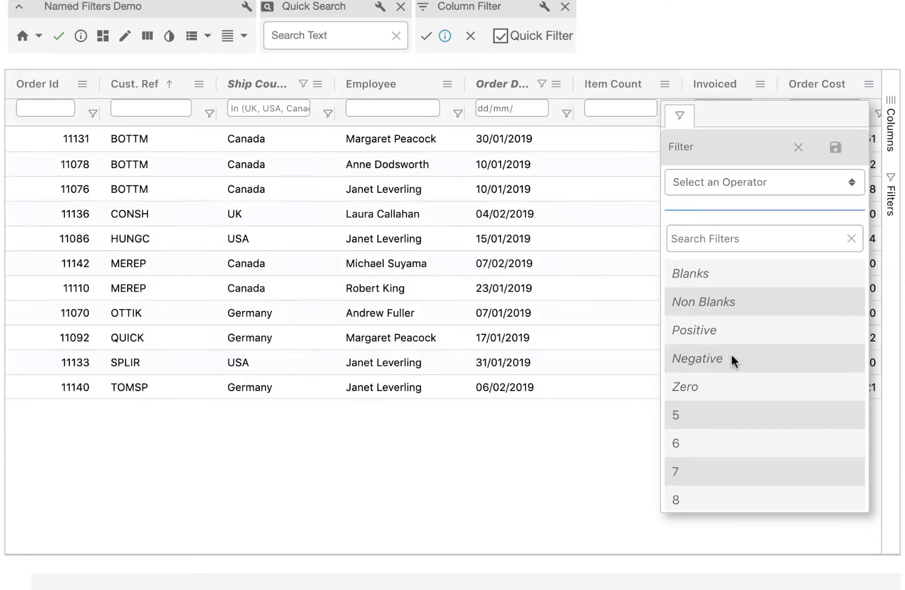
{"action": "left_click", "coordinate": [715, 328]}
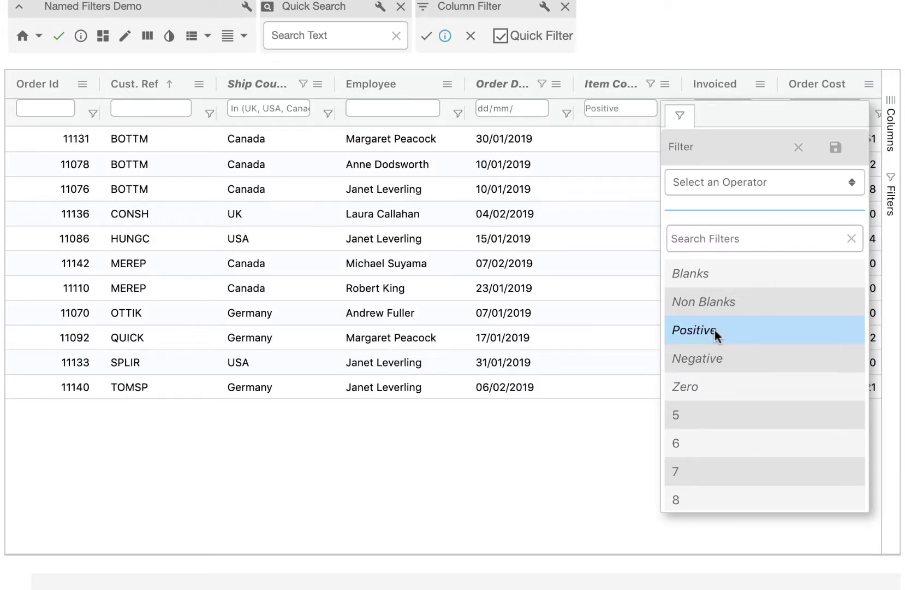
{"action": "left_click", "coordinate": [715, 330]}
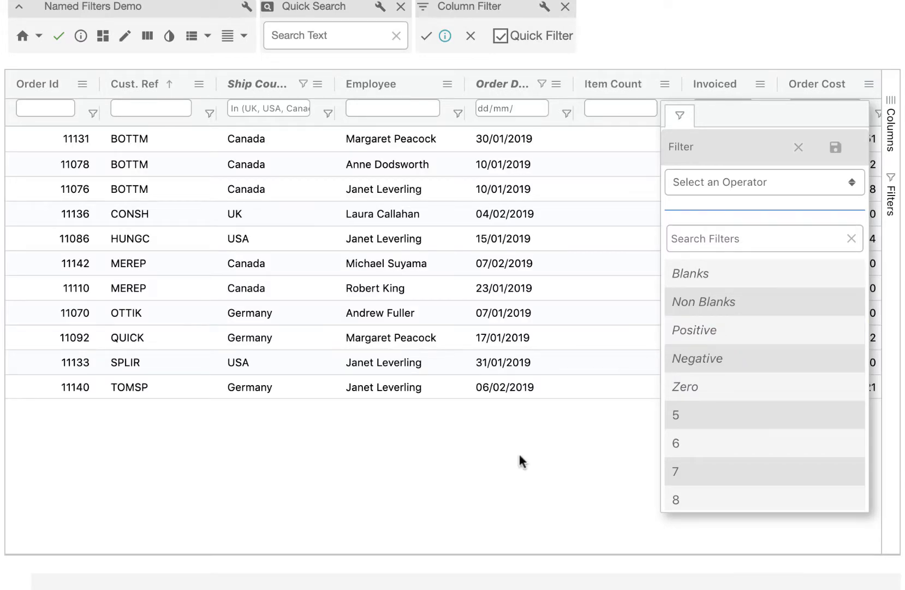
{"action": "left_click", "coordinate": [519, 452]}
Step: Remove the This Year filter on Order Date from the summary of active column filters
{"action": "left_click", "coordinate": [446, 38]}
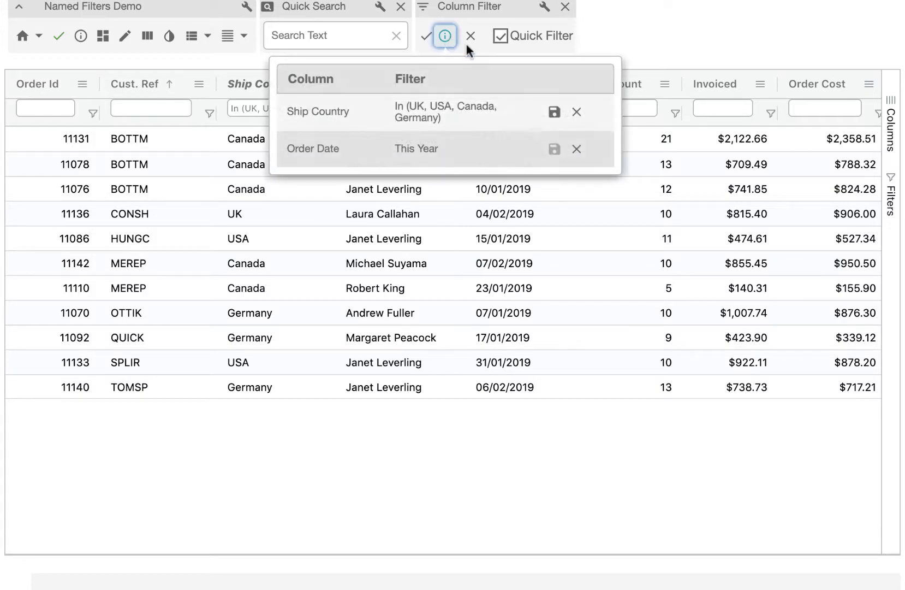
{"action": "left_click", "coordinate": [577, 150]}
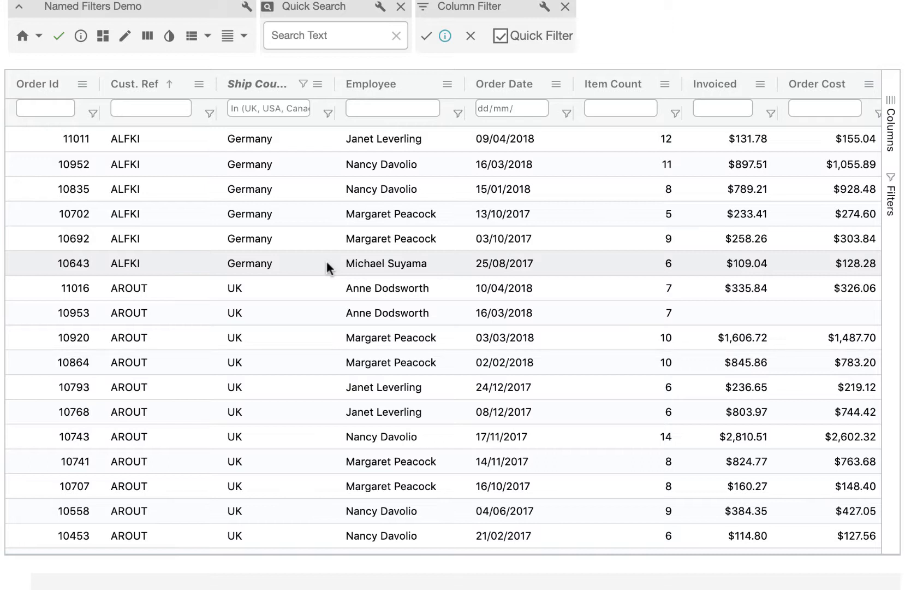
Step: Save the Ship Country column's current filter as a user filter named "big countries"
{"action": "left_click", "coordinate": [328, 113]}
{"action": "scroll", "coordinate": [398, 385], "scroll_direction": "down", "scroll_amount": 8}
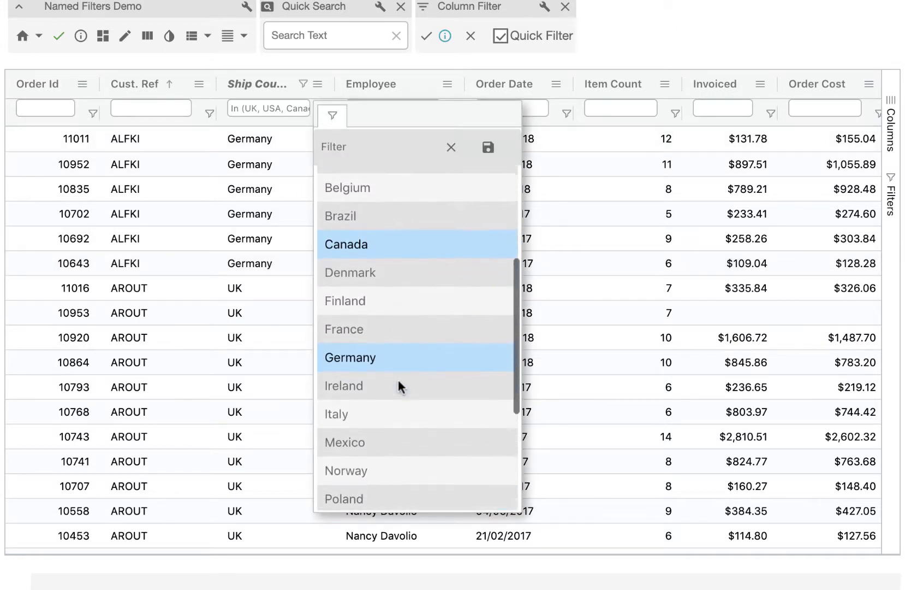
{"action": "scroll", "coordinate": [398, 378], "scroll_direction": "down", "scroll_amount": 4}
{"action": "scroll", "coordinate": [397, 378], "scroll_direction": "up", "scroll_amount": 4}
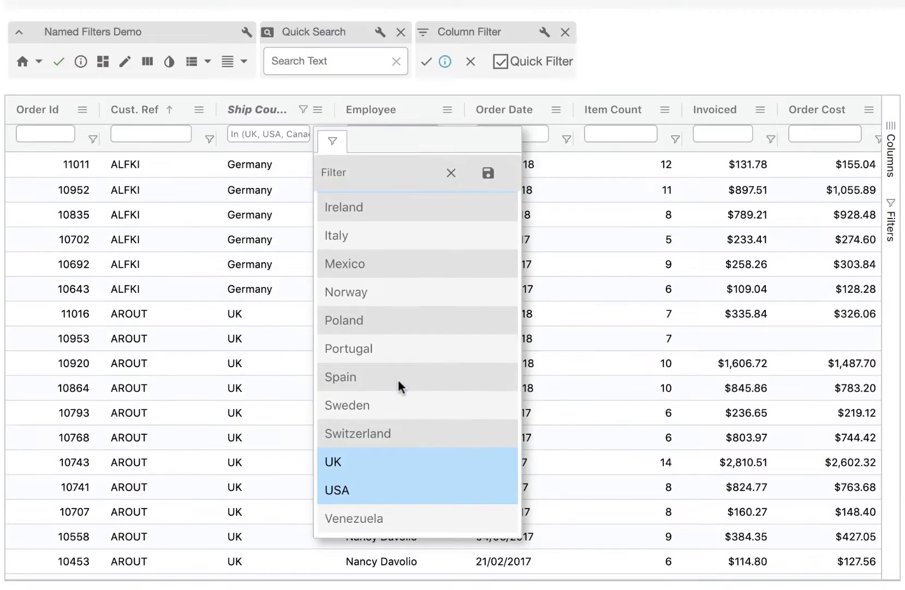
{"action": "scroll", "coordinate": [406, 263], "scroll_direction": "up", "scroll_amount": 1}
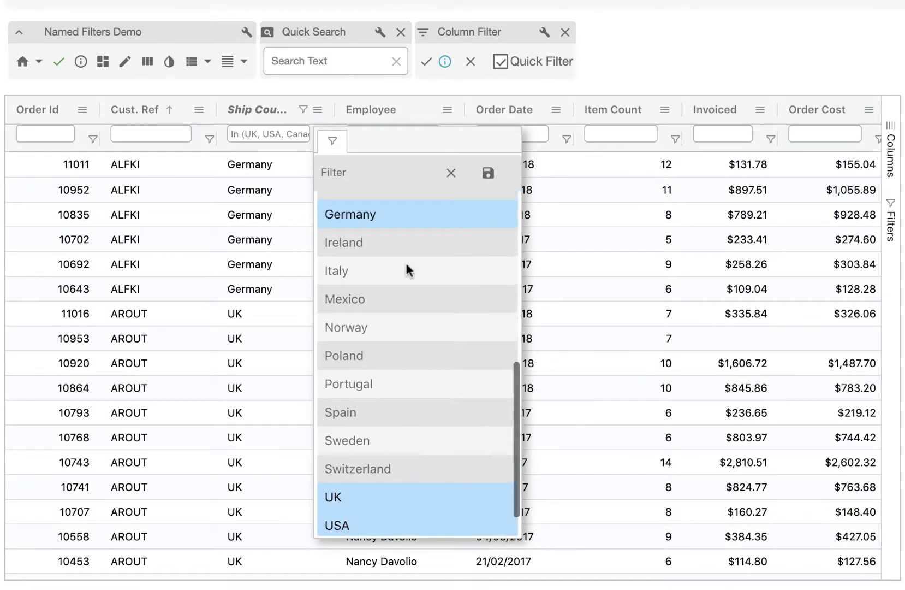
{"action": "left_click", "coordinate": [490, 174]}
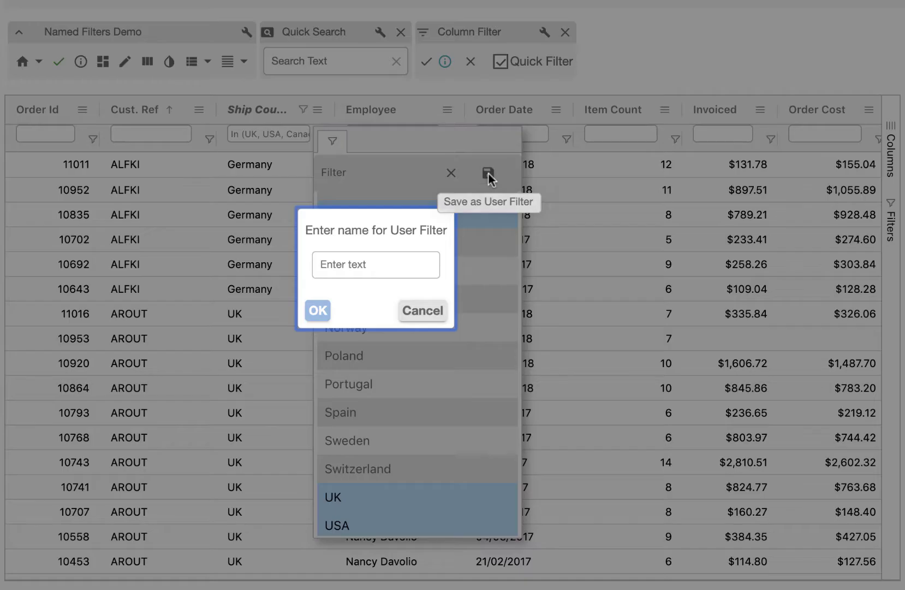
{"action": "left_click", "coordinate": [359, 264]}
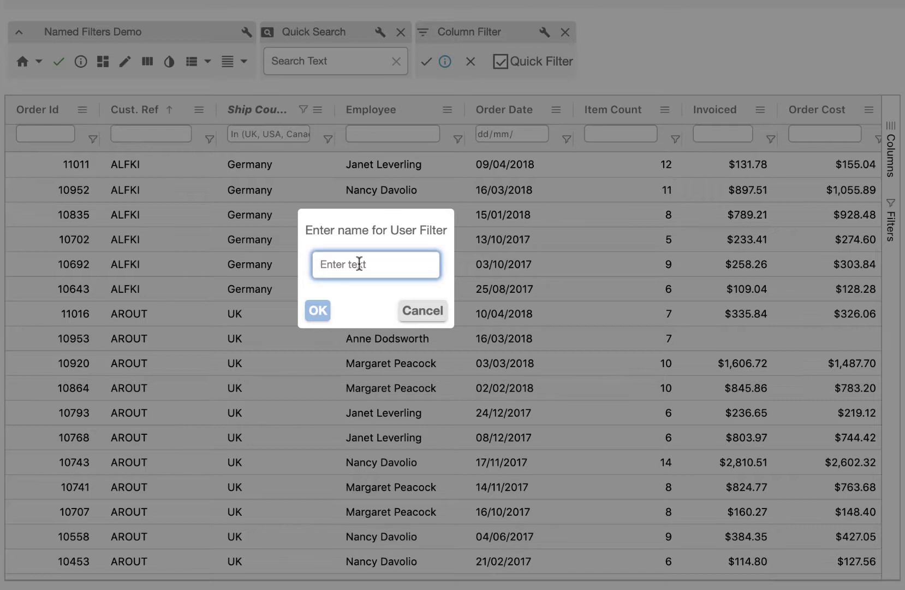
{"action": "type", "text": "big "}
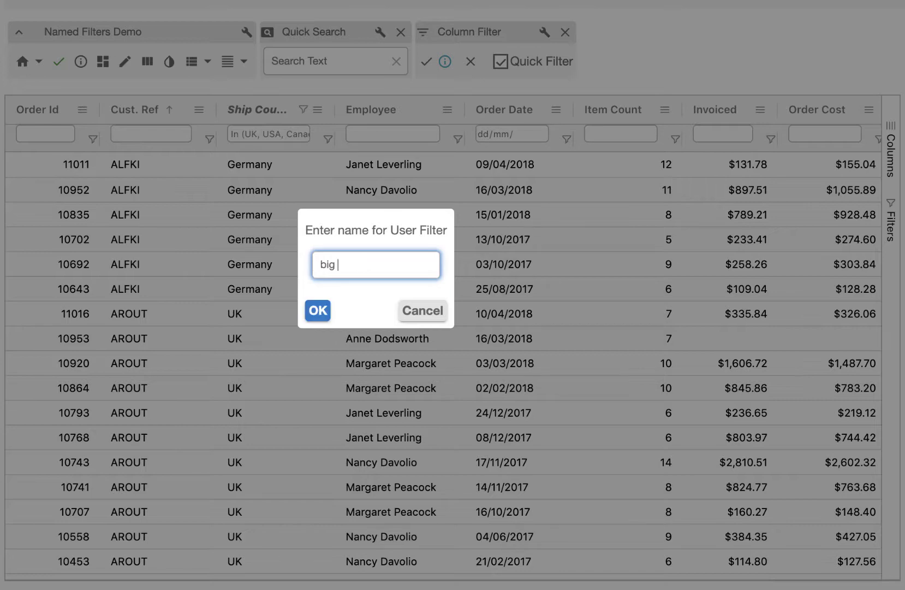
{"action": "type", "text": "countries"}
{"action": "left_click", "coordinate": [318, 310]}
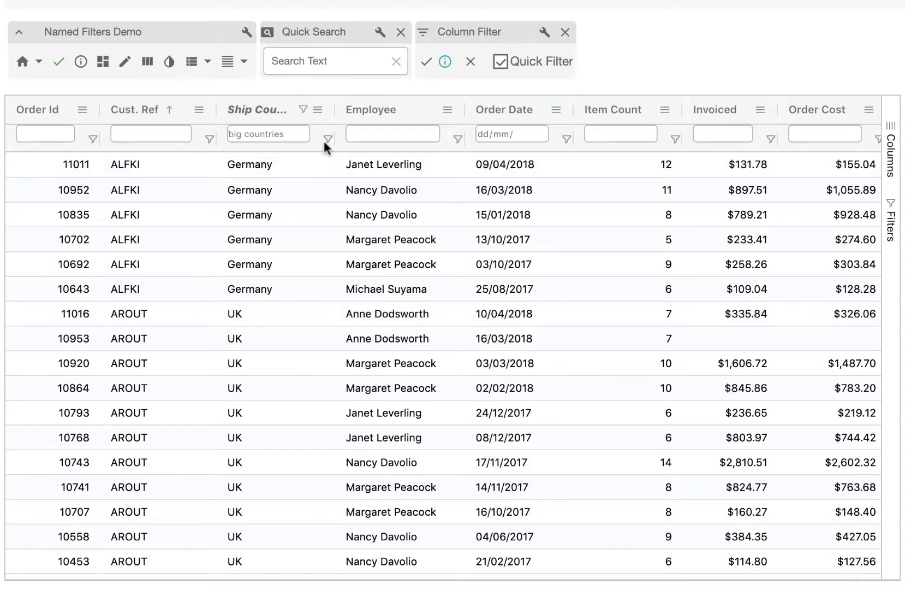
Step: Clear all column filters and reapply the saved big countries filter to the Ship Country column
{"action": "left_click", "coordinate": [471, 61]}
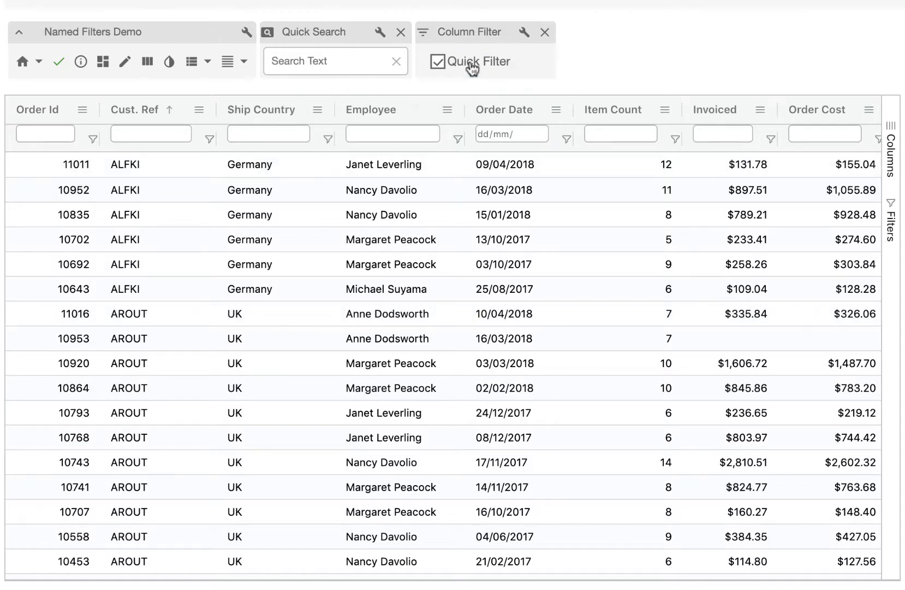
{"action": "left_click", "coordinate": [327, 139]}
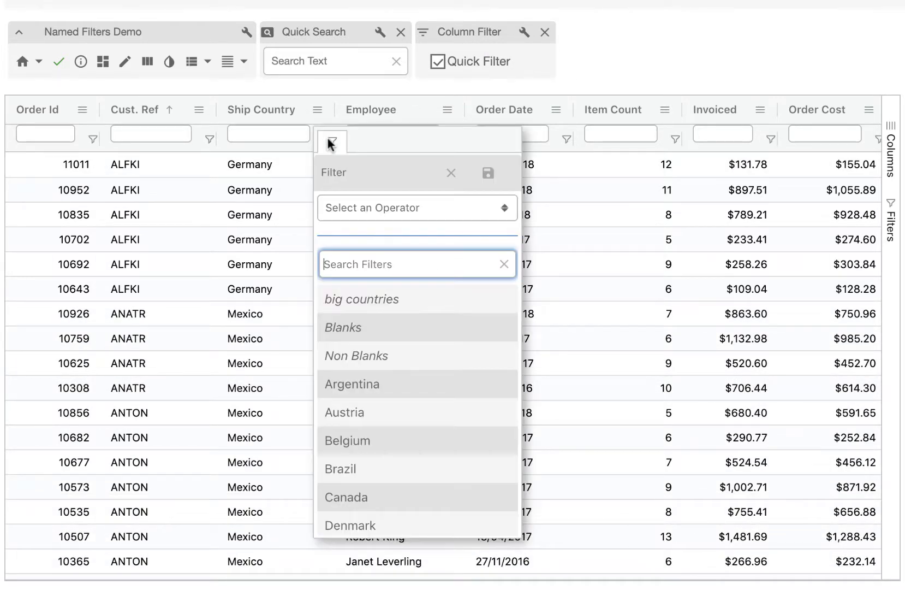
{"action": "left_click", "coordinate": [360, 297]}
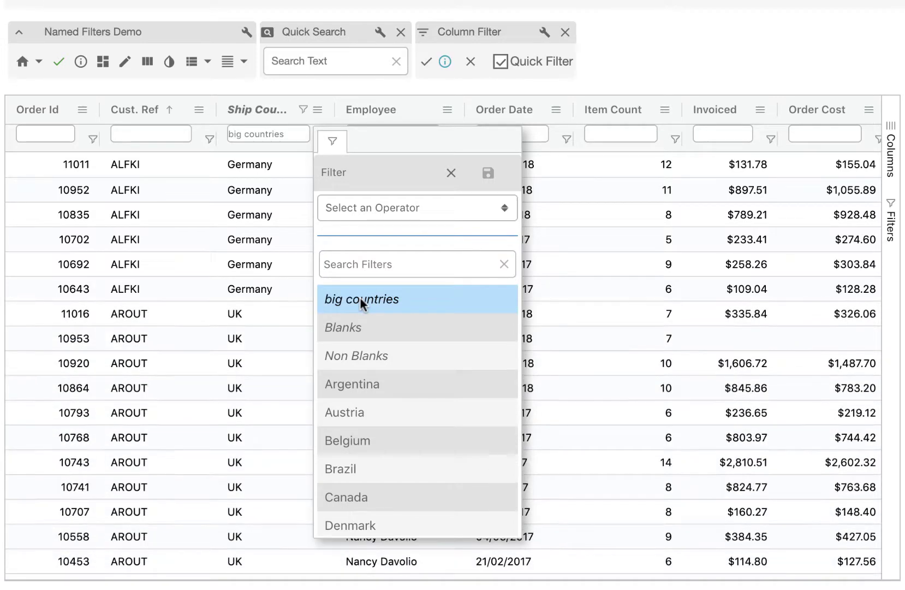
{"action": "scroll", "coordinate": [256, 353], "scroll_direction": "down", "scroll_amount": 2}
{"action": "scroll", "coordinate": [255, 354], "scroll_direction": "up", "scroll_amount": 2}
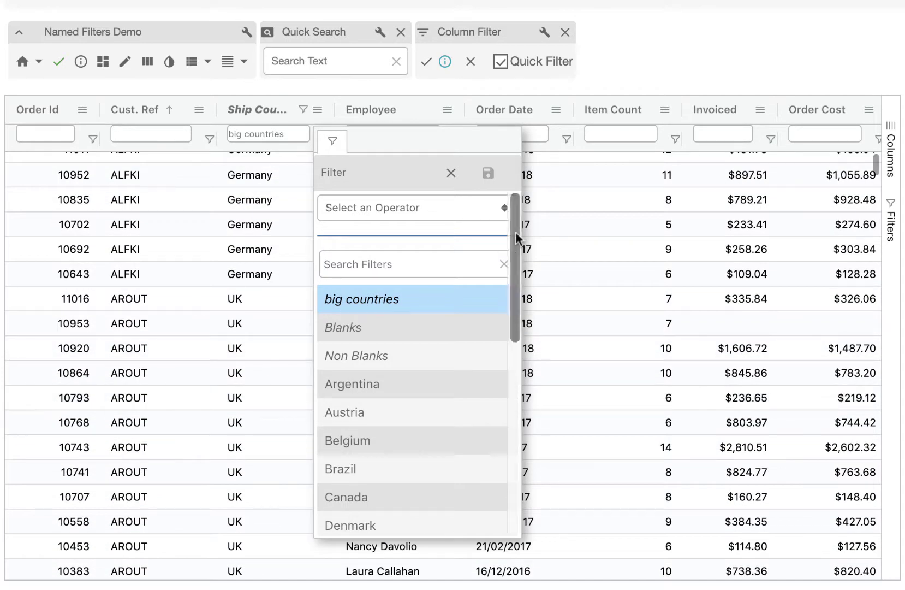
Step: Clear the big countries filter from the Ship Country column
{"action": "left_click", "coordinate": [451, 174]}
{"action": "left_click", "coordinate": [150, 322]}
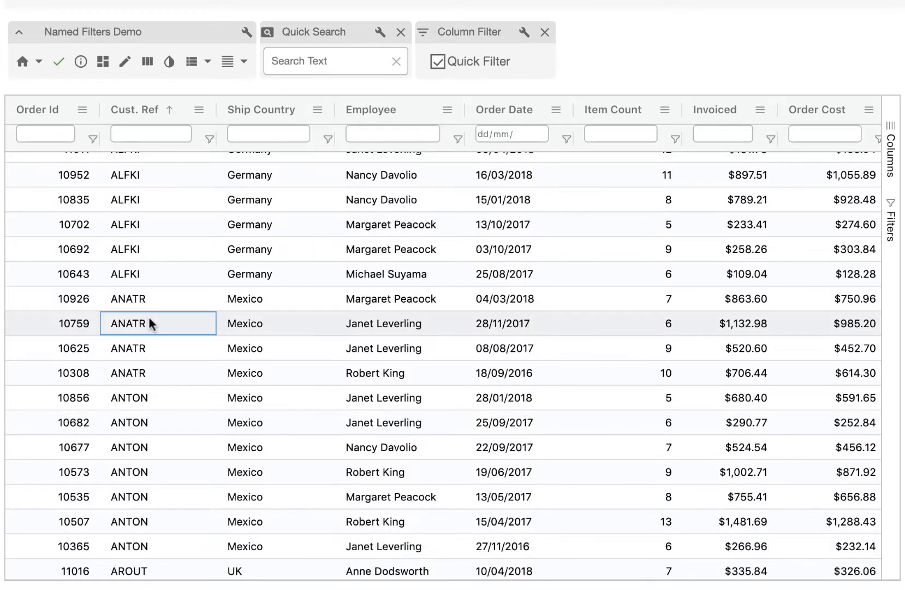
Step: Start a new conditional style with its scope set to Whole Row
{"action": "left_click", "coordinate": [170, 62]}
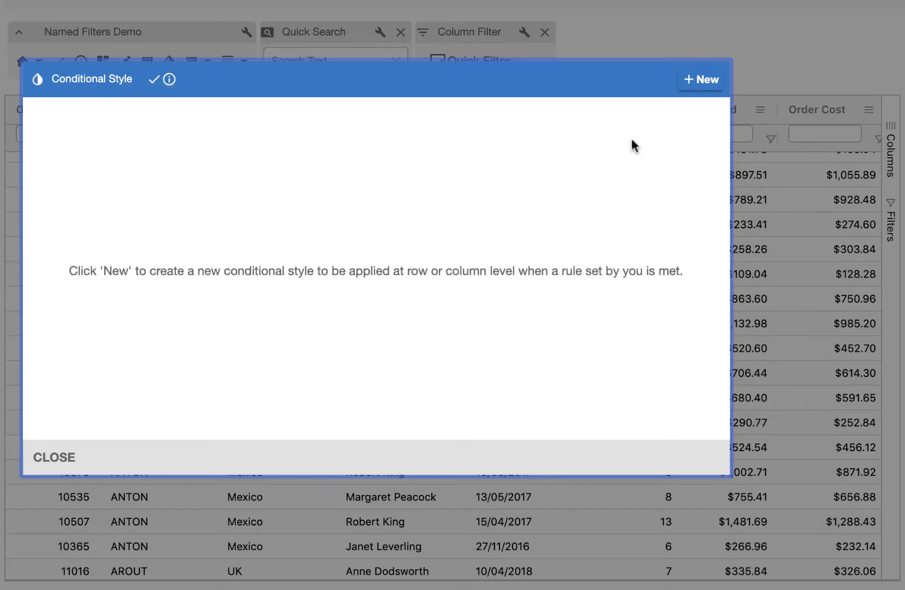
{"action": "left_click", "coordinate": [699, 79]}
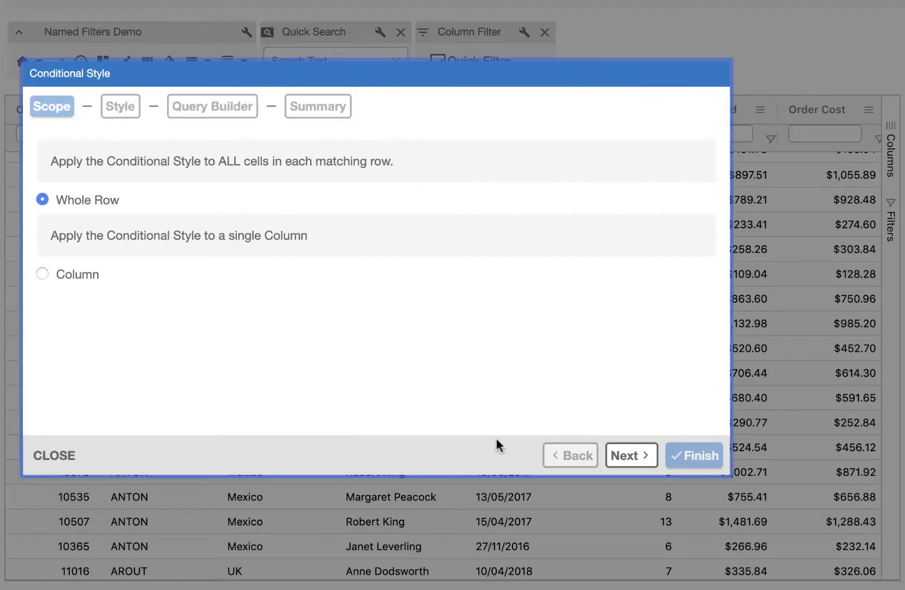
{"action": "left_click", "coordinate": [628, 453]}
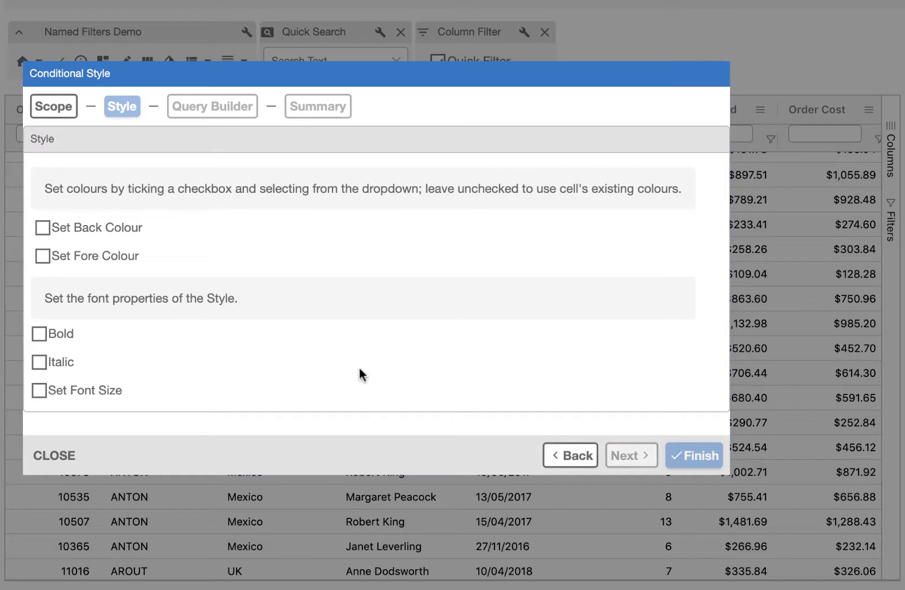
Step: Give the conditional style a pale yellow back colour and a purple fore colour
{"action": "left_click", "coordinate": [85, 229]}
{"action": "left_click", "coordinate": [210, 230]}
{"action": "left_click", "coordinate": [254, 275]}
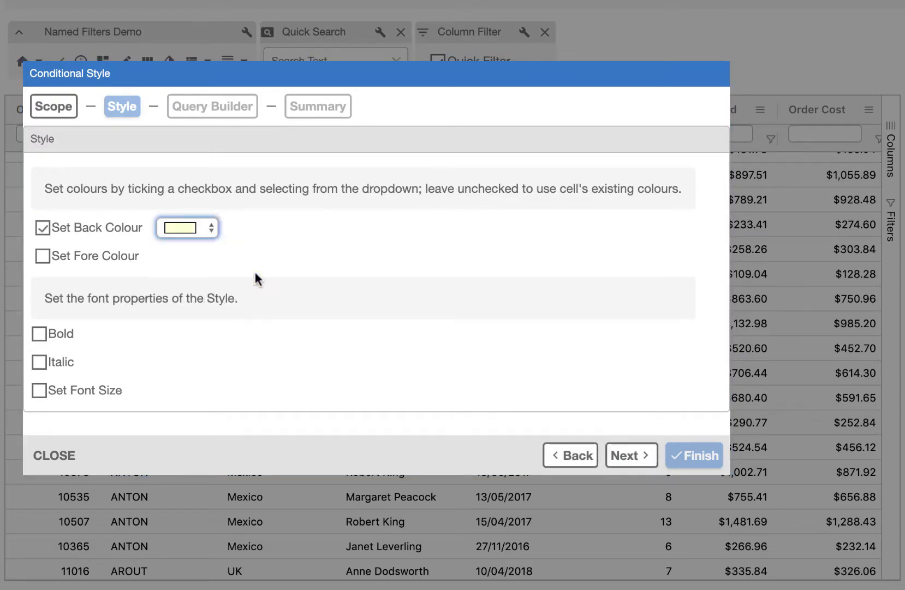
{"action": "left_click", "coordinate": [112, 257]}
{"action": "left_click", "coordinate": [186, 255]}
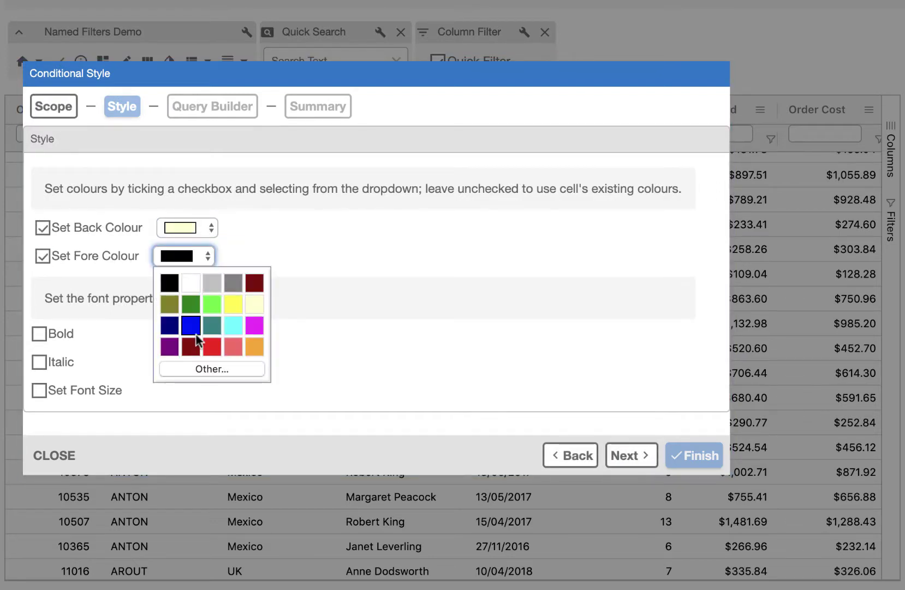
{"action": "left_click", "coordinate": [170, 346]}
{"action": "left_click", "coordinate": [635, 456]}
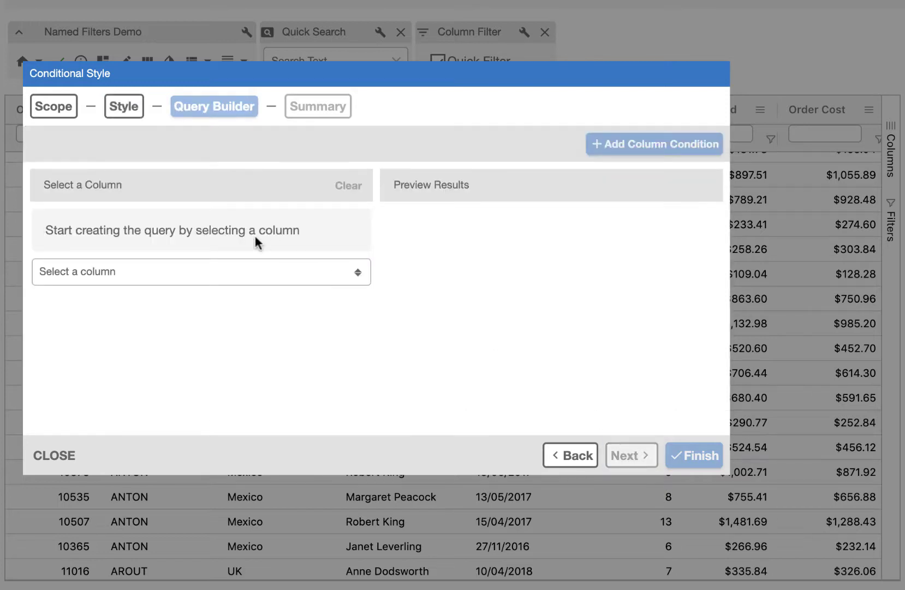
Step: Base the conditional style's query on the Ship Country column's big countries filter and finish creating the style
{"action": "left_click", "coordinate": [210, 271]}
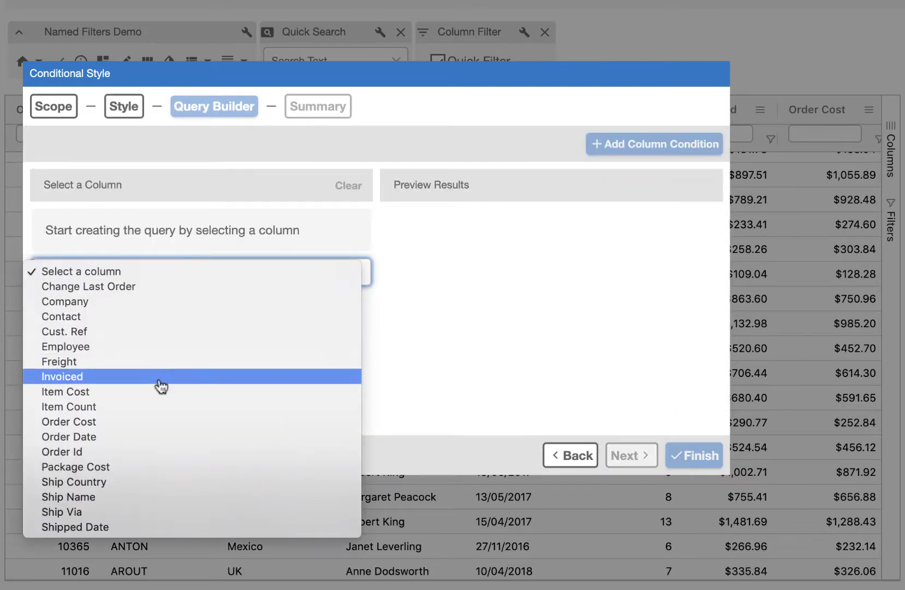
{"action": "left_click", "coordinate": [107, 482]}
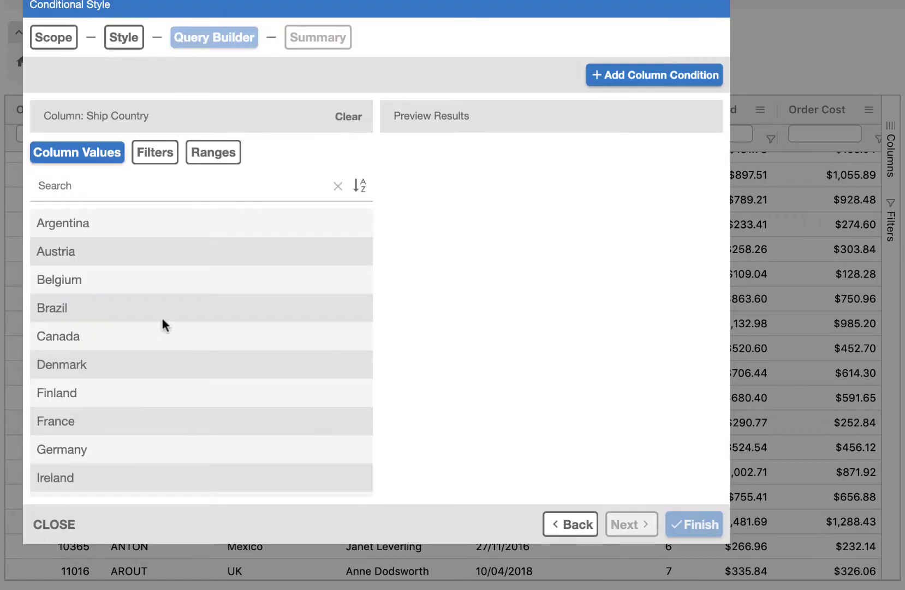
{"action": "scroll", "coordinate": [167, 245], "scroll_direction": "down", "scroll_amount": 3}
{"action": "left_click", "coordinate": [155, 153]}
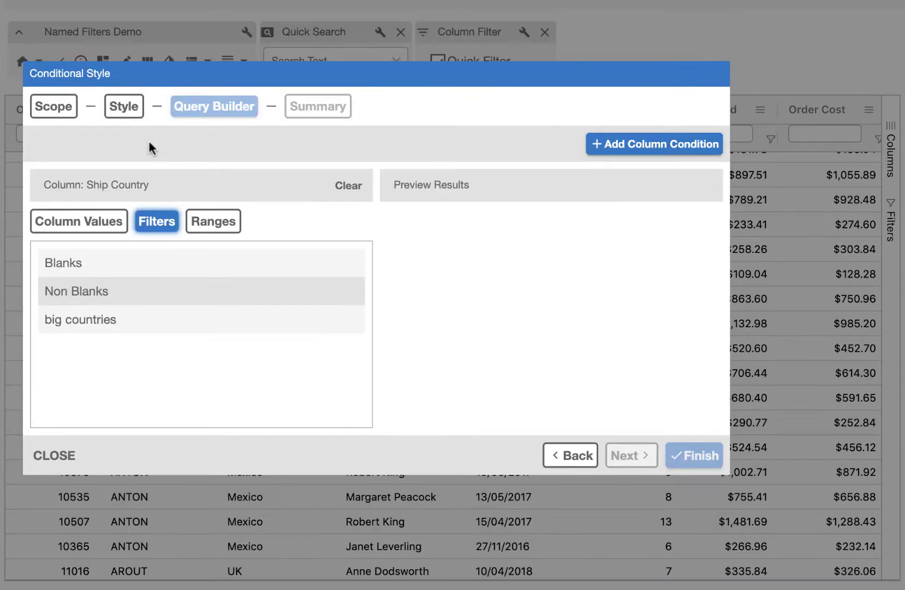
{"action": "left_click", "coordinate": [147, 317]}
{"action": "left_click", "coordinate": [631, 455]}
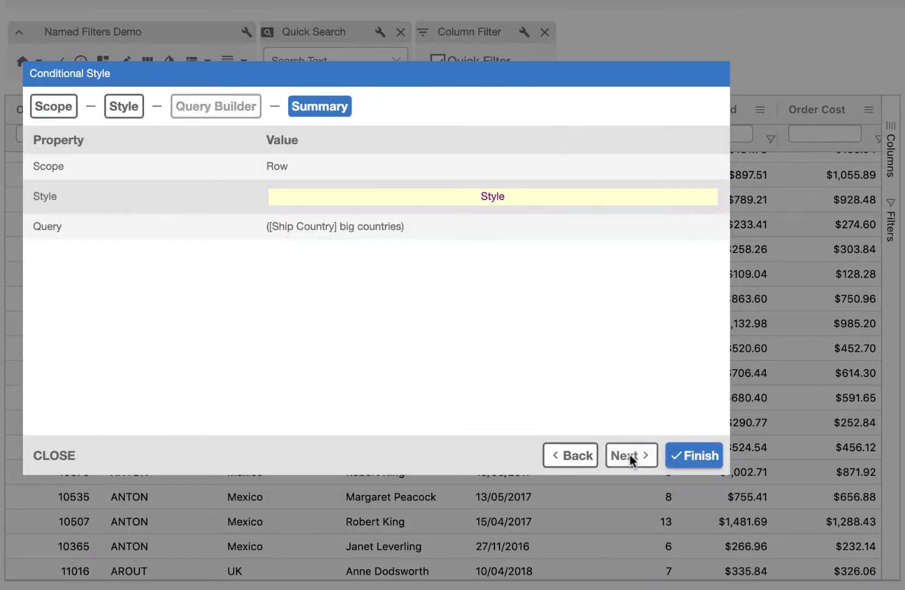
{"action": "left_click", "coordinate": [690, 456]}
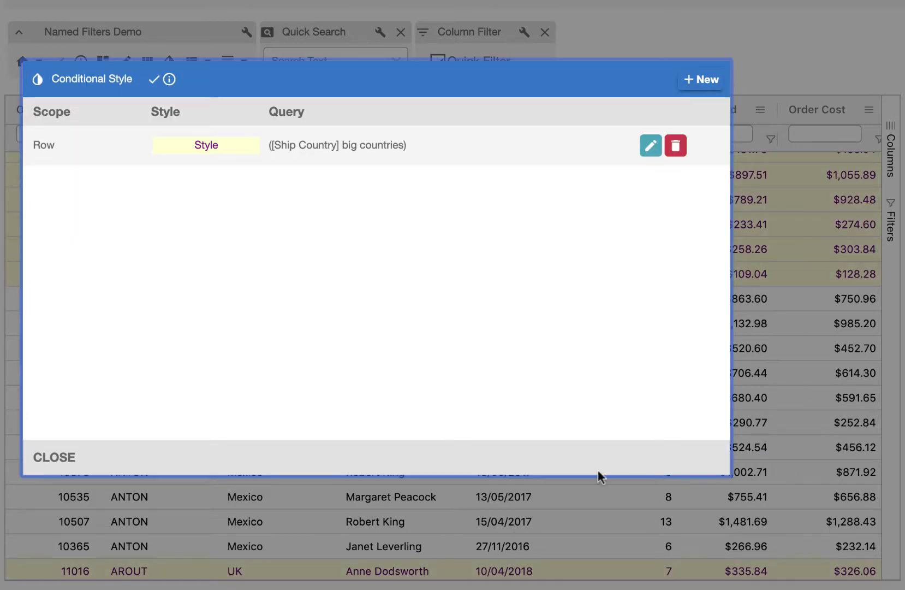
{"action": "left_click", "coordinate": [62, 459]}
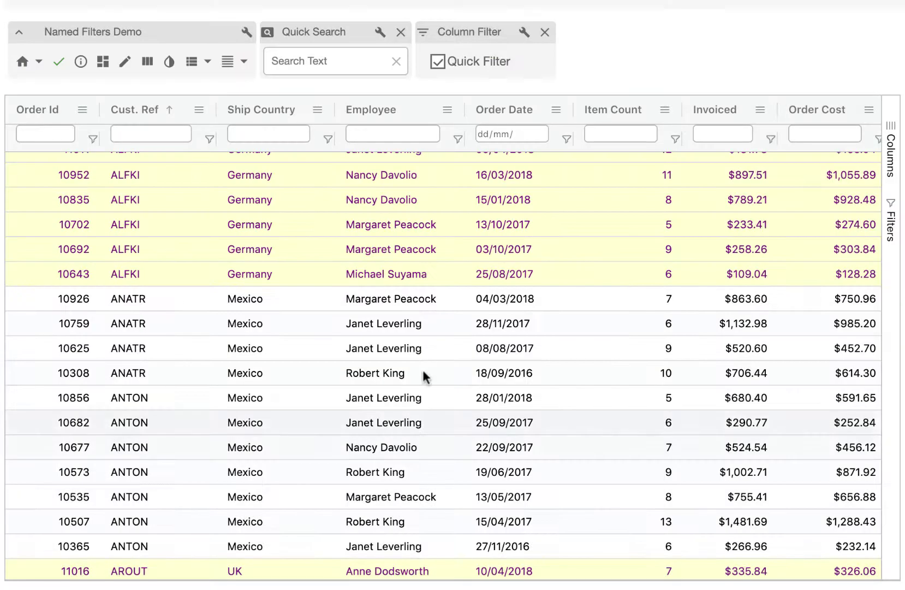
Step: Delete the row conditional style that uses the big countries filter
{"action": "scroll", "coordinate": [466, 369], "scroll_direction": "down", "scroll_amount": 10}
{"action": "scroll", "coordinate": [466, 368], "scroll_direction": "up", "scroll_amount": 3}
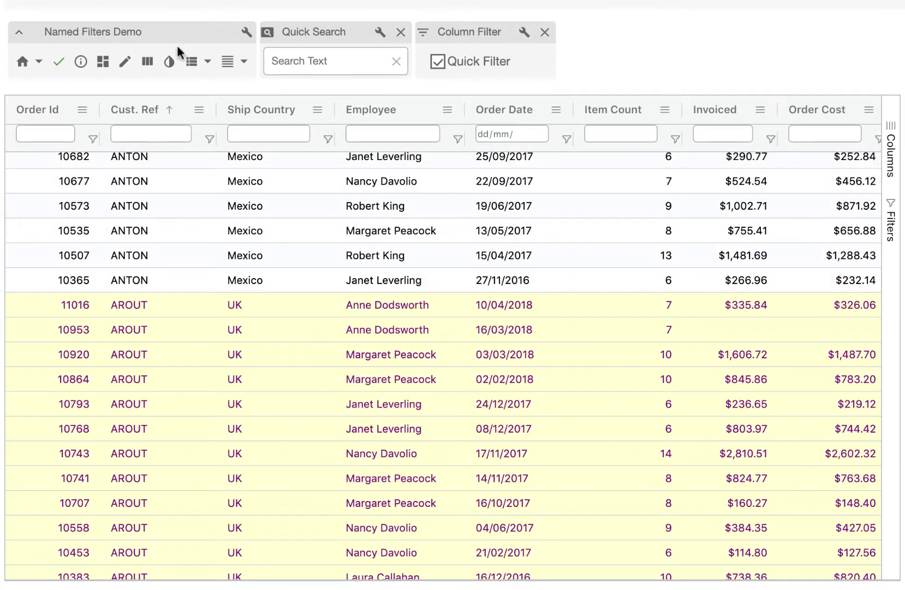
{"action": "left_click", "coordinate": [169, 61]}
{"action": "left_click", "coordinate": [675, 145]}
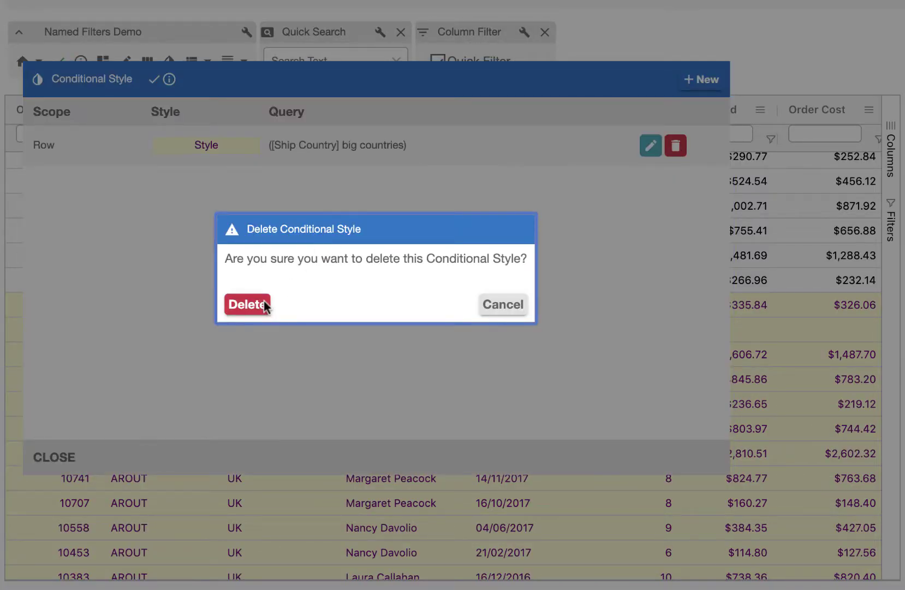
{"action": "left_click", "coordinate": [247, 304]}
{"action": "left_click", "coordinate": [41, 454]}
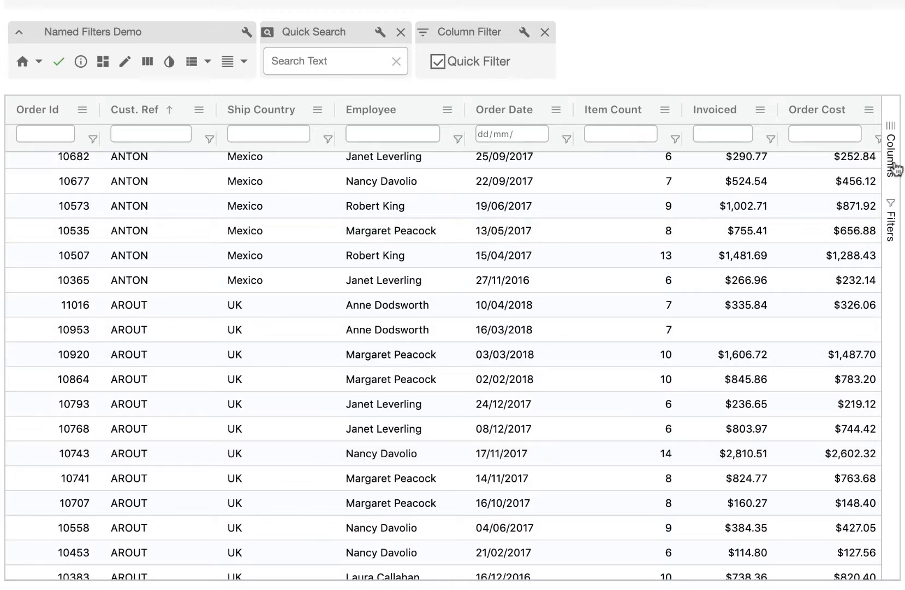
Step: Examine the names and scopes of the High, New Starter and Post Takeover named filters in the Predefined Config
{"action": "scroll", "coordinate": [453, 295], "scroll_direction": "down", "scroll_amount": 10}
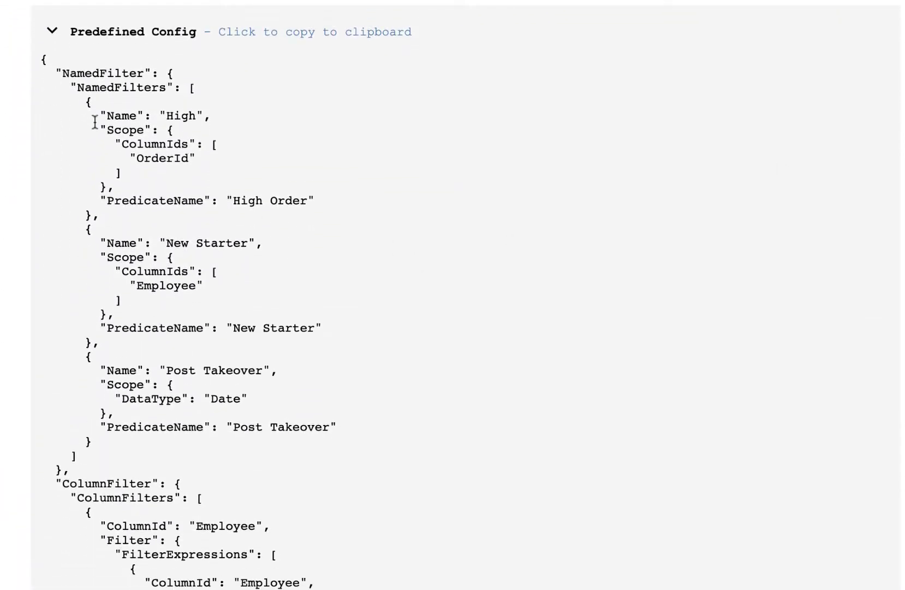
{"action": "left_click_drag", "start_coordinate": [107, 116], "coordinate": [207, 116]}
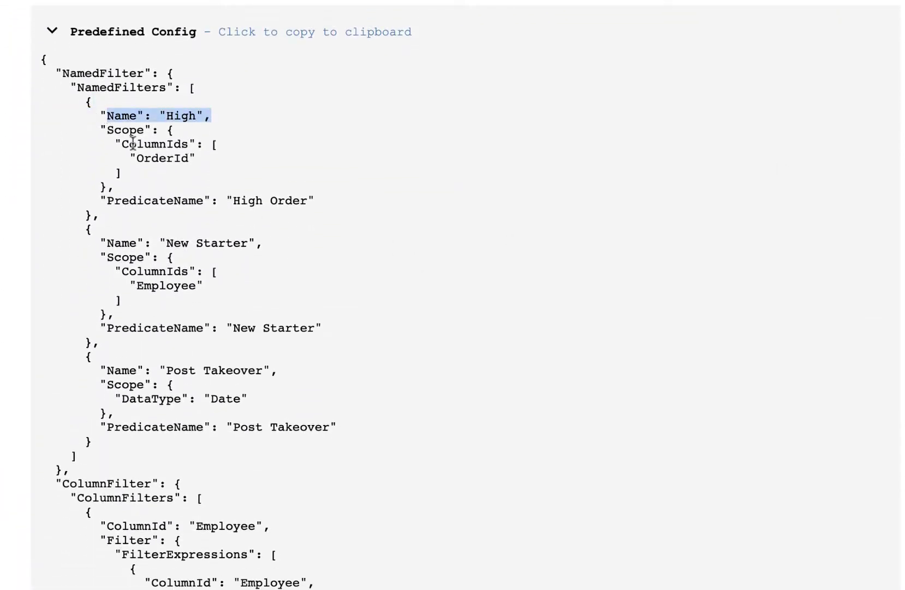
{"action": "left_click", "coordinate": [107, 133]}
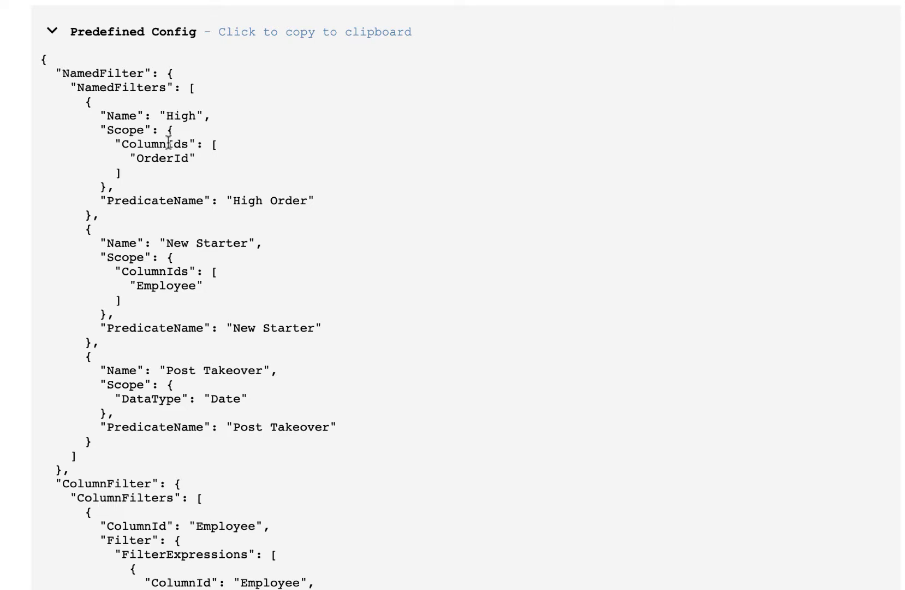
{"action": "left_click_drag", "start_coordinate": [137, 286], "coordinate": [229, 287]}
{"action": "left_click", "coordinate": [140, 251]}
{"action": "left_click_drag", "start_coordinate": [164, 241], "coordinate": [271, 243]}
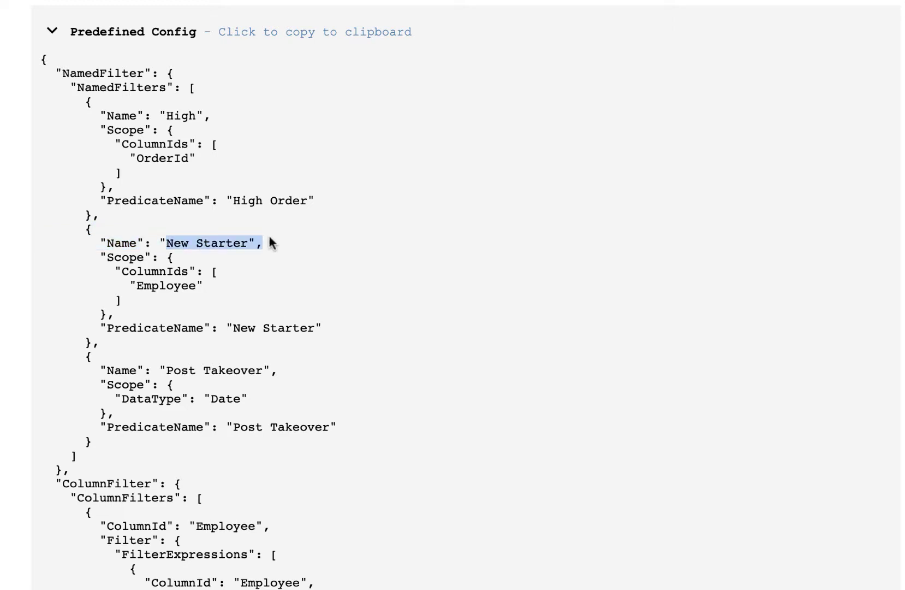
{"action": "left_click", "coordinate": [266, 242]}
{"action": "scroll", "coordinate": [119, 362], "scroll_direction": "down", "scroll_amount": 2}
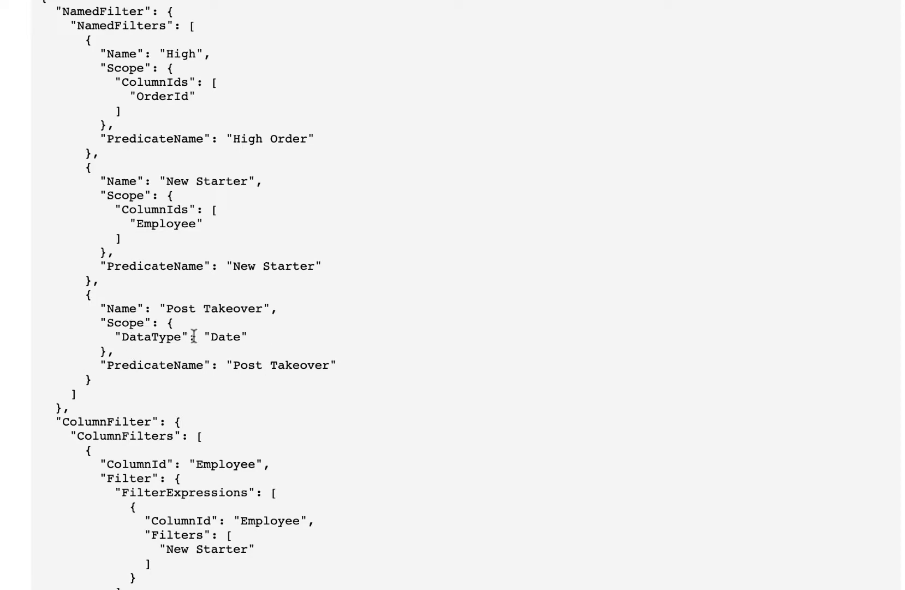
Step: Apply the High named filter to the Order Id column in the orders grid and remove it again
{"action": "scroll", "coordinate": [504, 311], "scroll_direction": "up", "scroll_amount": 10}
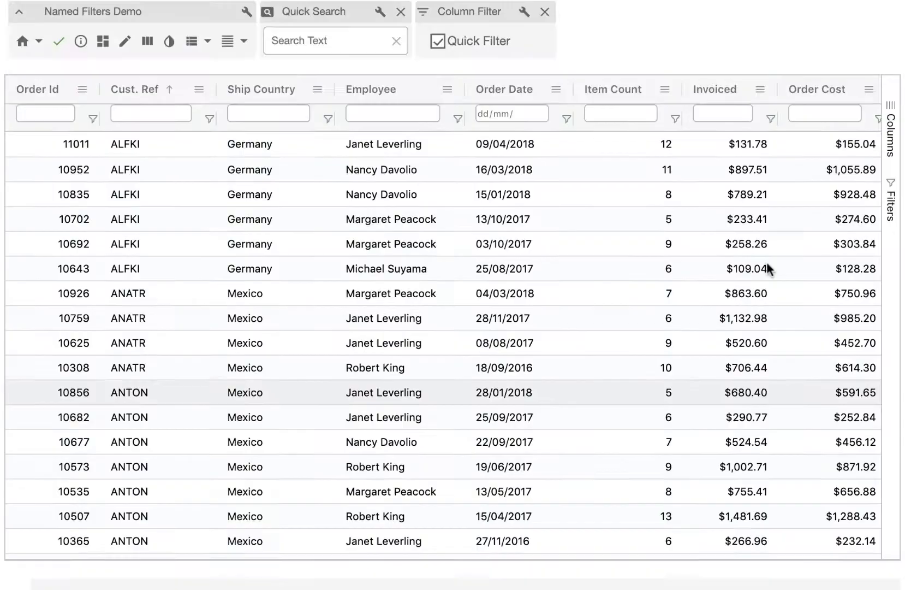
{"action": "scroll", "coordinate": [769, 141], "scroll_direction": "down", "scroll_amount": 2}
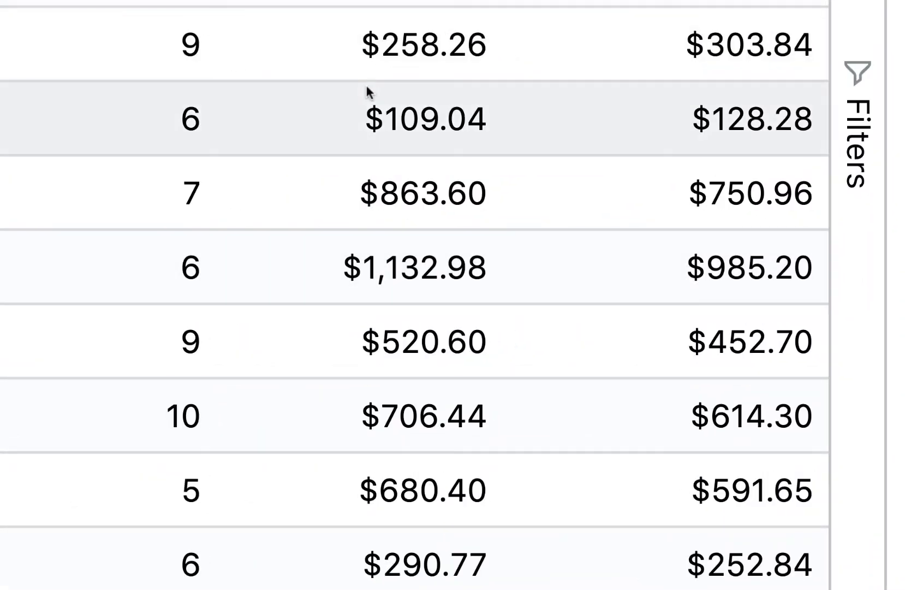
{"action": "scroll", "coordinate": [367, 93], "scroll_direction": "down", "scroll_amount": 2}
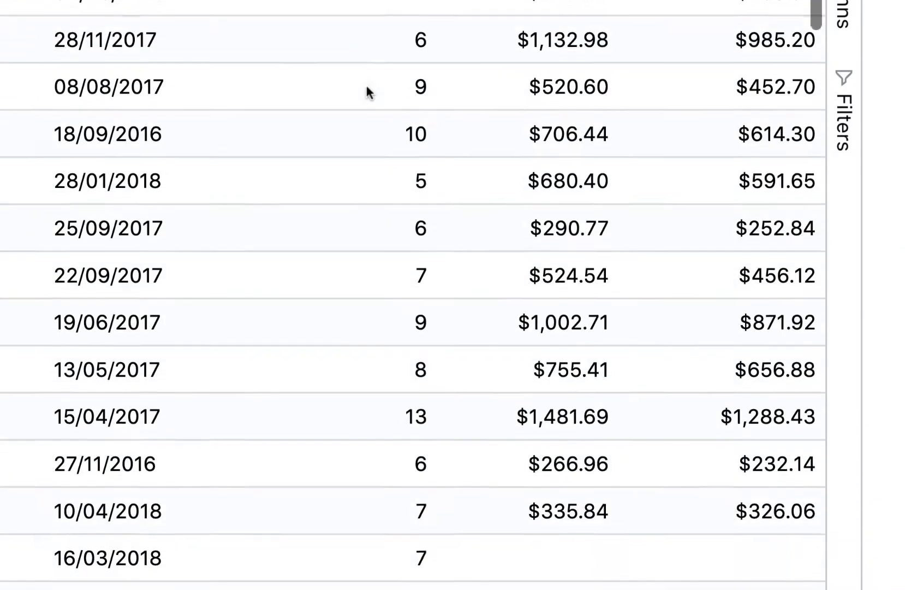
{"action": "left_click", "coordinate": [295, 76]}
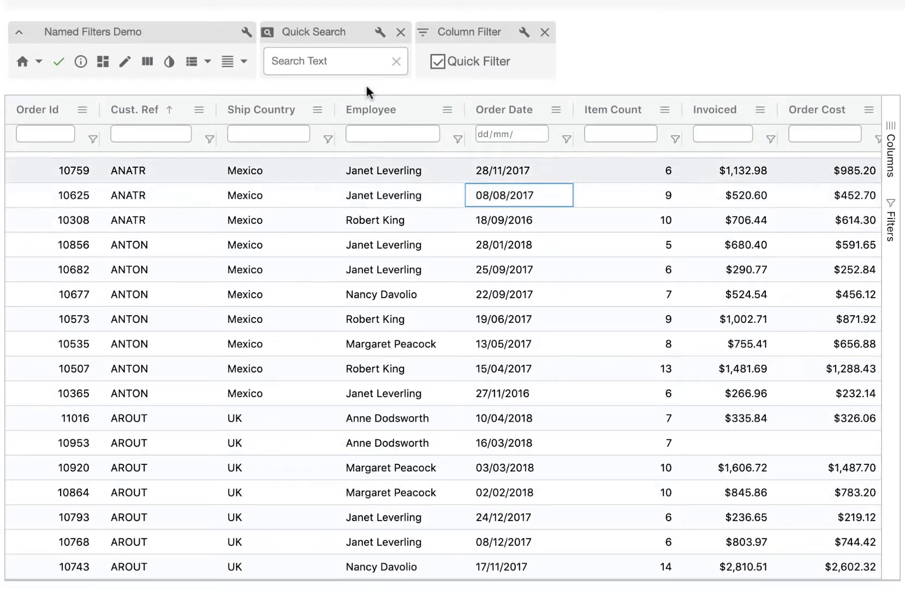
{"action": "left_click", "coordinate": [93, 140]}
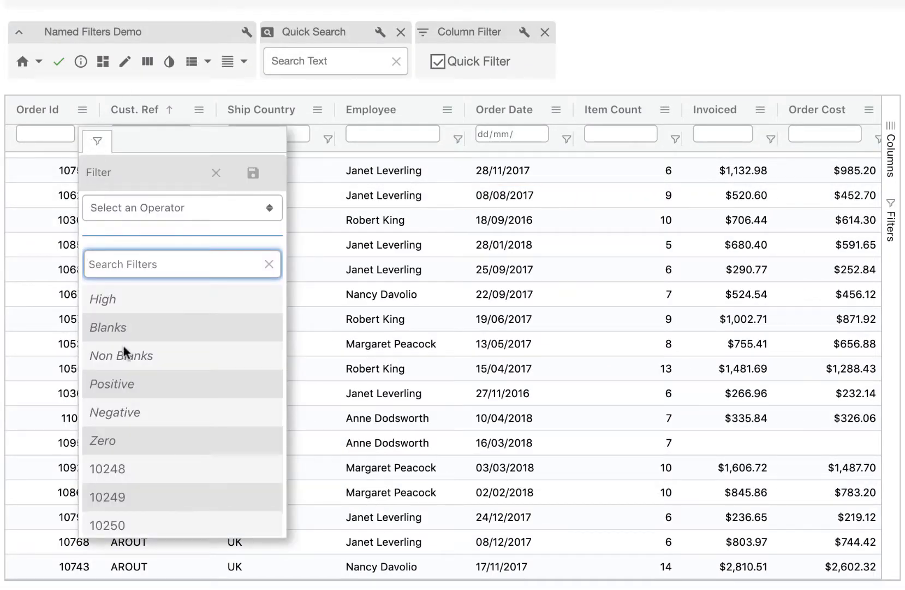
{"action": "left_click", "coordinate": [118, 298]}
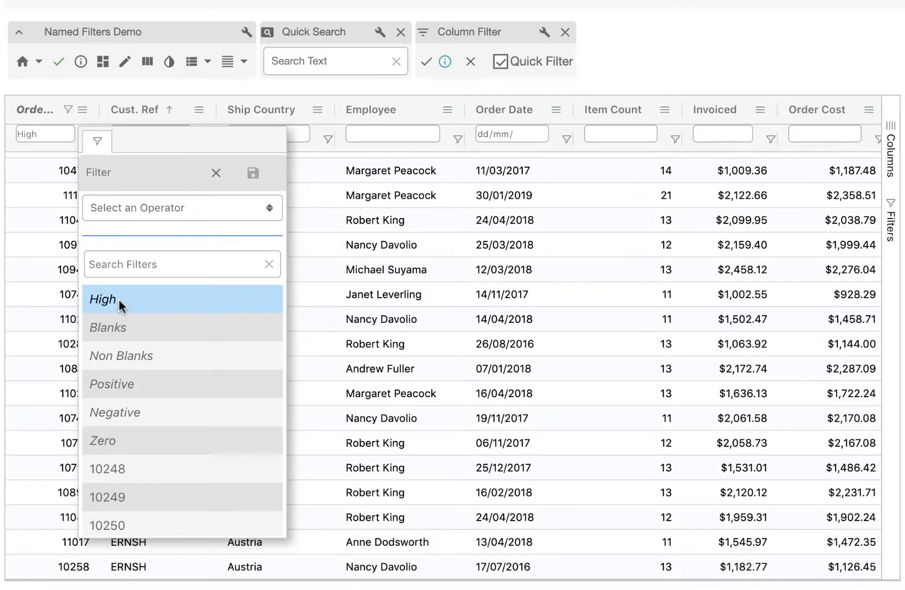
{"action": "left_click", "coordinate": [119, 299]}
{"action": "left_click", "coordinate": [400, 299]}
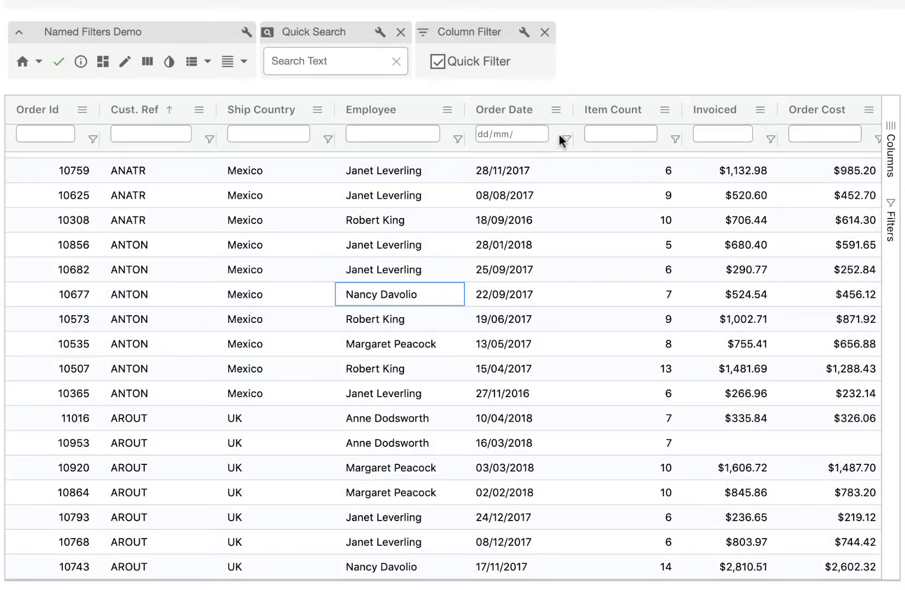
Step: Apply the Post Takeover named filter to the Order Date column and remove it again
{"action": "left_click", "coordinate": [568, 138]}
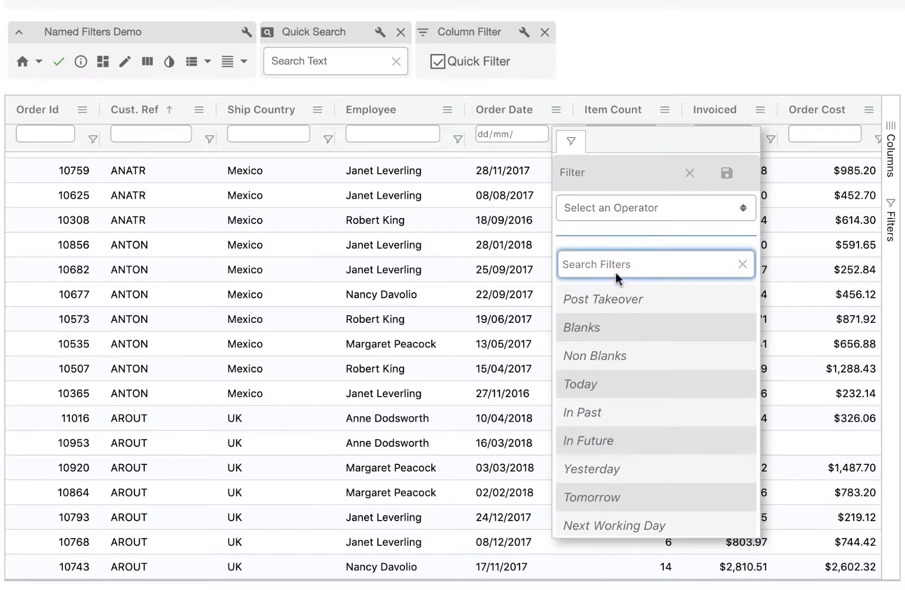
{"action": "left_click", "coordinate": [613, 299]}
{"action": "left_click", "coordinate": [614, 298]}
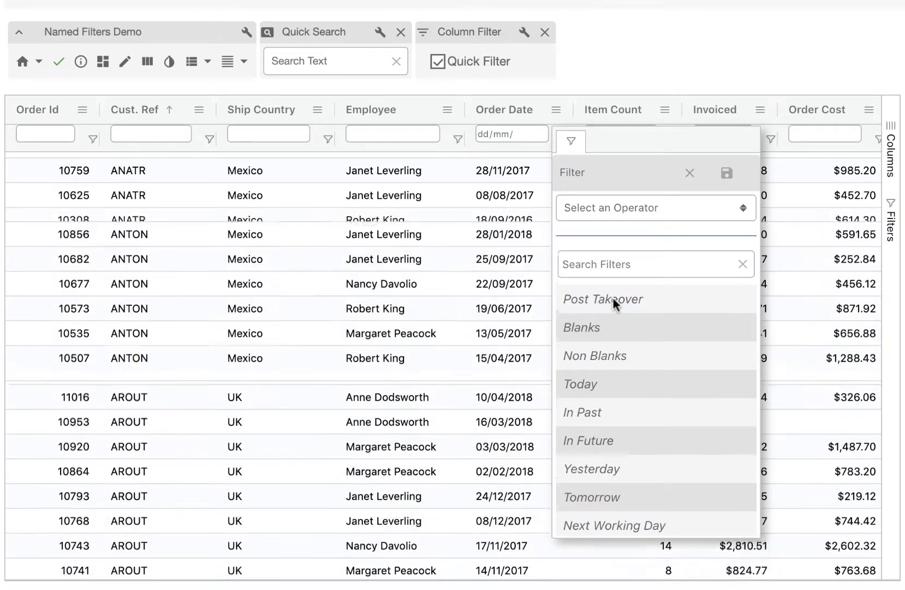
{"action": "left_click", "coordinate": [382, 369]}
Step: Apply the New Starter named filter to the Employee column and remove it again
{"action": "left_click", "coordinate": [456, 139]}
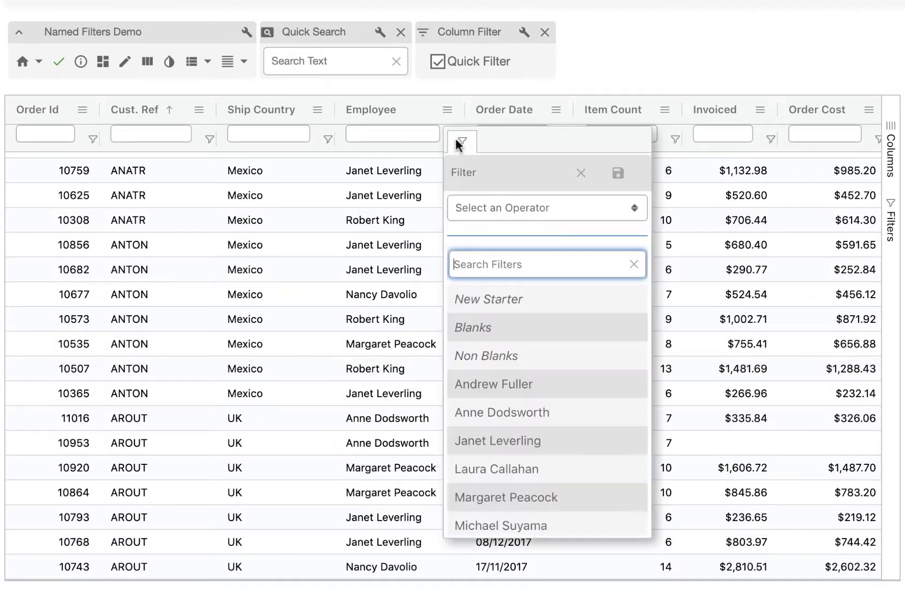
{"action": "left_click", "coordinate": [497, 298]}
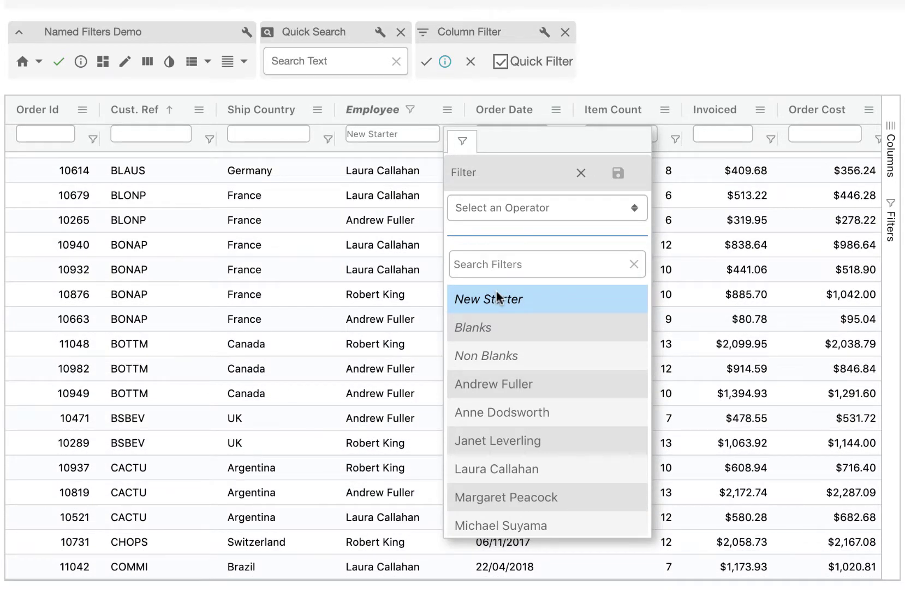
{"action": "left_click", "coordinate": [498, 297]}
{"action": "left_click", "coordinate": [329, 343]}
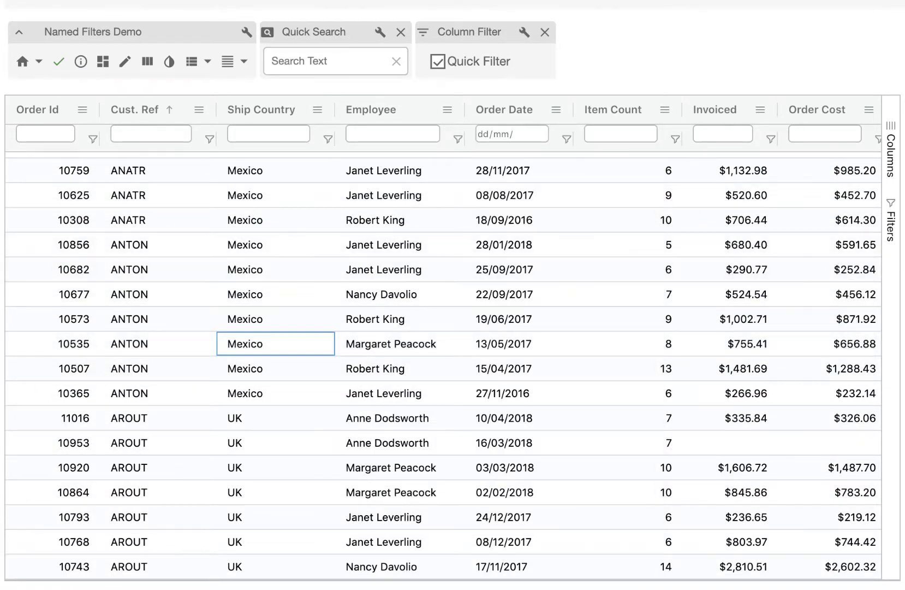
Step: Examine the predicate name assigned to the High named filter in the Predefined Config
{"action": "scroll", "coordinate": [810, 268], "scroll_direction": "down", "scroll_amount": 10}
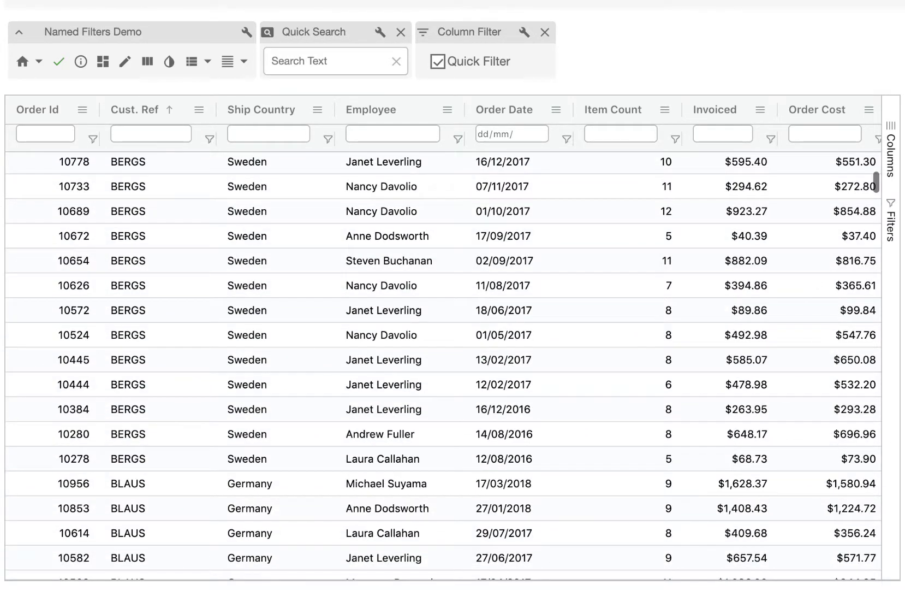
{"action": "scroll", "coordinate": [453, 295], "scroll_direction": "down", "scroll_amount": 12}
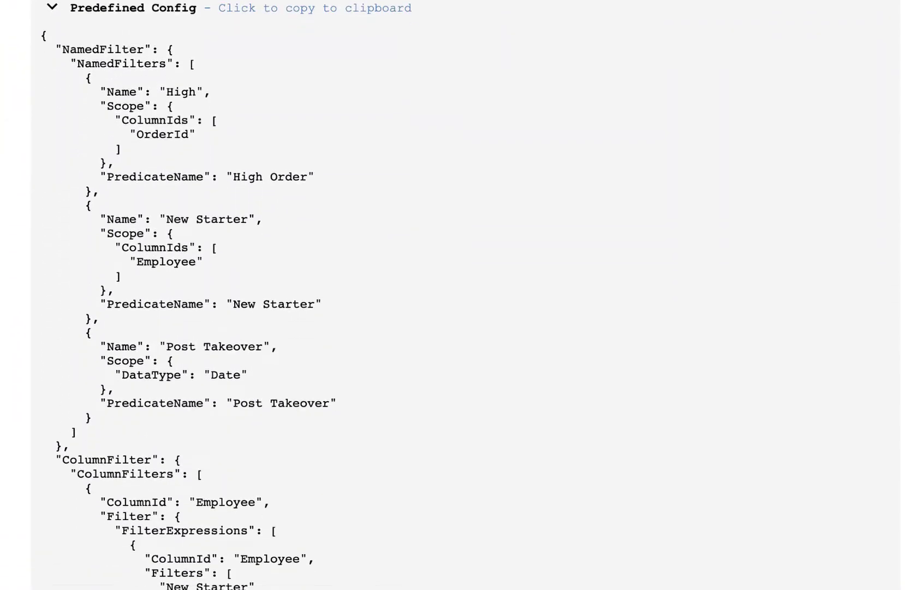
{"action": "scroll", "coordinate": [452, 295], "scroll_direction": "down", "scroll_amount": 1}
{"action": "scroll", "coordinate": [453, 295], "scroll_direction": "up", "scroll_amount": 1}
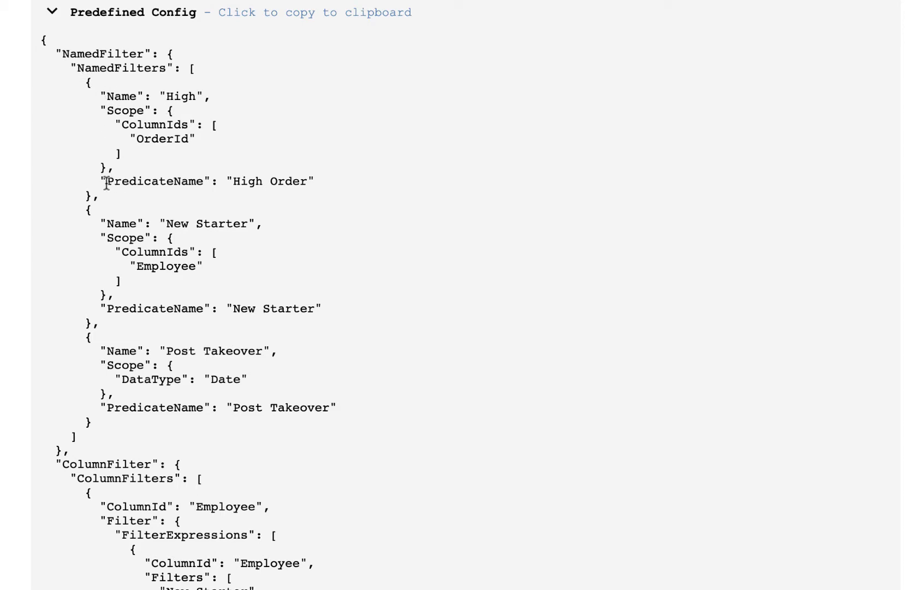
{"action": "left_click_drag", "start_coordinate": [106, 183], "coordinate": [318, 183]}
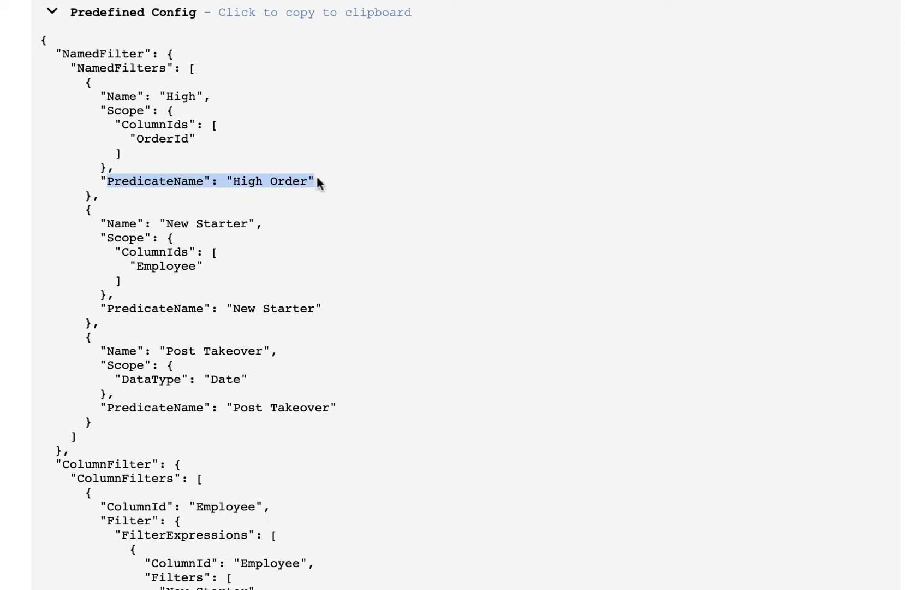
{"action": "left_click", "coordinate": [318, 183]}
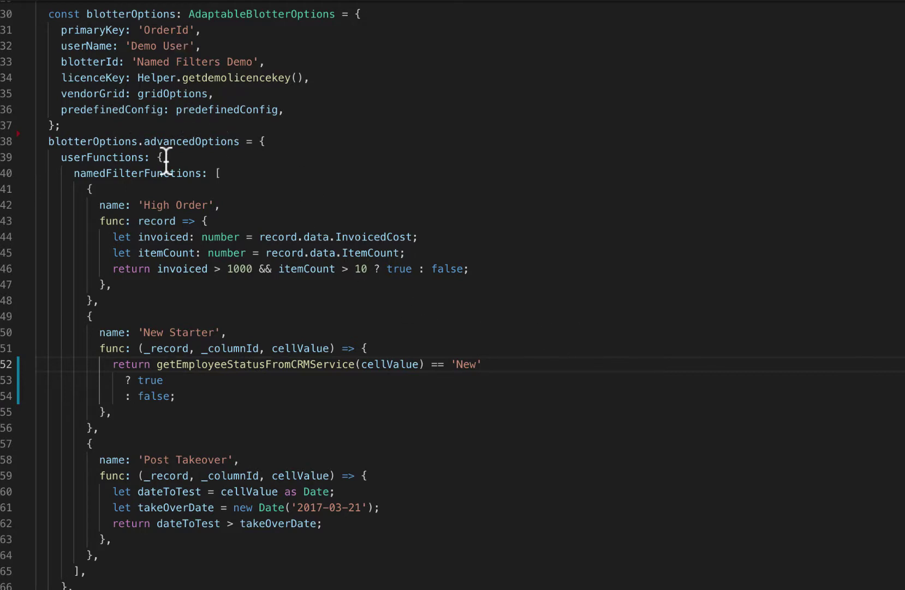
Step: Switch to the code editor and examine the High Order function's invoiced and item count conditions under namedFilterFunctions
{"action": "scroll", "coordinate": [165, 161], "scroll_direction": "down", "scroll_amount": 2}
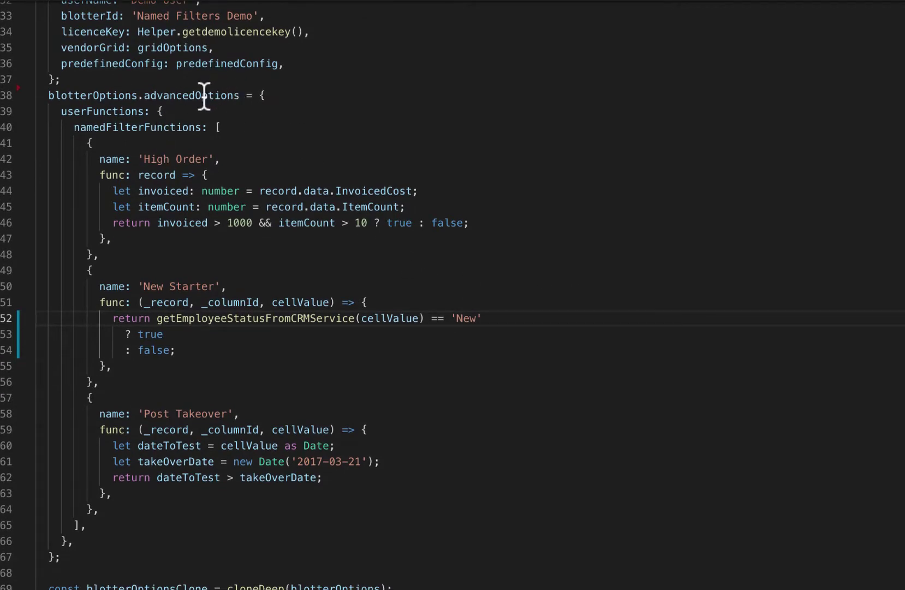
{"action": "mouse_move", "coordinate": [203, 96]}
{"action": "mouse_move", "coordinate": [61, 112]}
{"action": "left_click", "coordinate": [234, 228]}
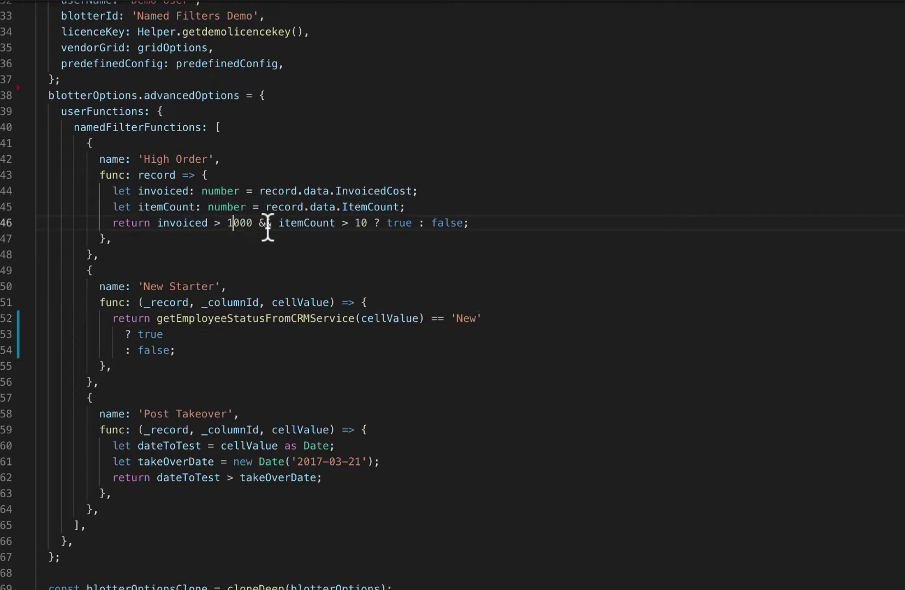
{"action": "left_click", "coordinate": [298, 227]}
{"action": "left_click", "coordinate": [362, 228]}
{"action": "left_click", "coordinate": [395, 224]}
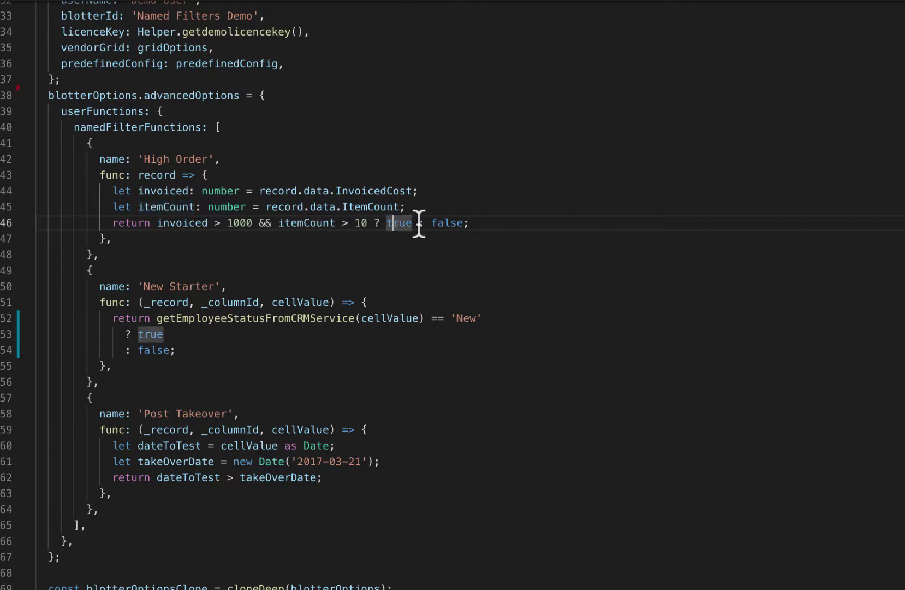
Step: Examine how the New Starter function checks the employee status and returns true or false
{"action": "scroll", "coordinate": [273, 298], "scroll_direction": "down", "scroll_amount": 1}
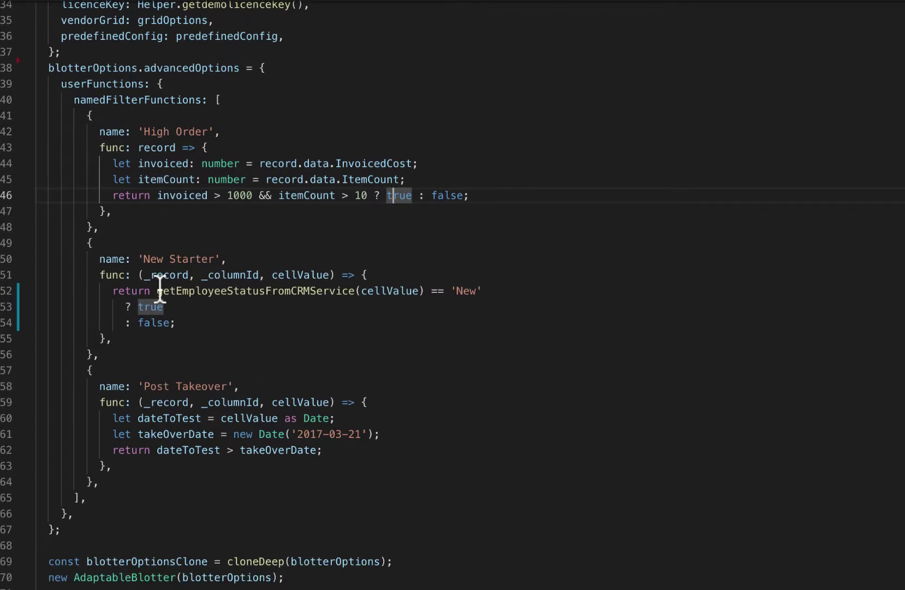
{"action": "mouse_move", "coordinate": [296, 299]}
{"action": "left_click", "coordinate": [174, 307]}
{"action": "left_click", "coordinate": [167, 323]}
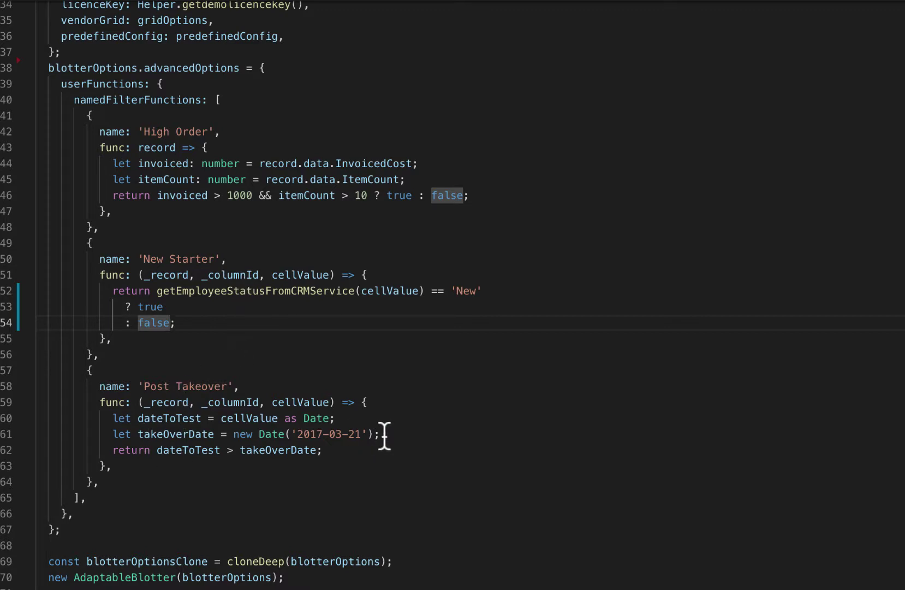
Step: Examine the Post Takeover function's comparison of the cell date with the takeover date
{"action": "left_click_drag", "start_coordinate": [384, 434], "coordinate": [179, 386]}
{"action": "left_click", "coordinate": [319, 452]}
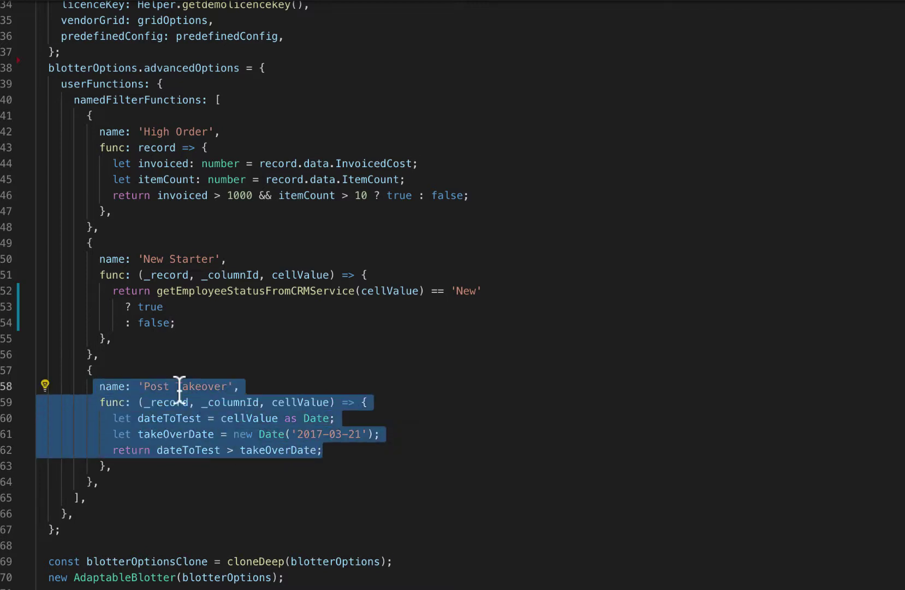
{"action": "left_click", "coordinate": [415, 464]}
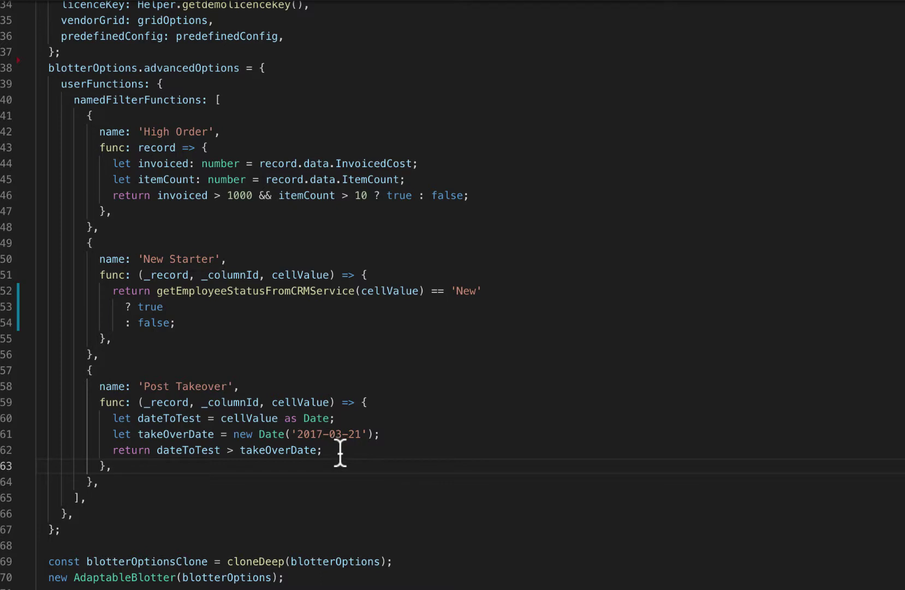
{"action": "left_click_drag", "start_coordinate": [341, 451], "coordinate": [142, 416]}
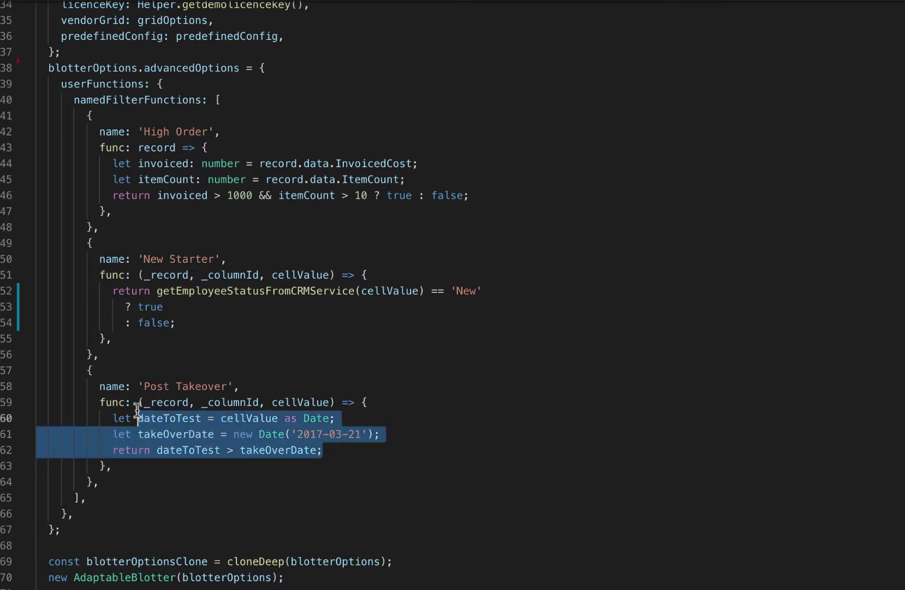
{"action": "left_click", "coordinate": [161, 434]}
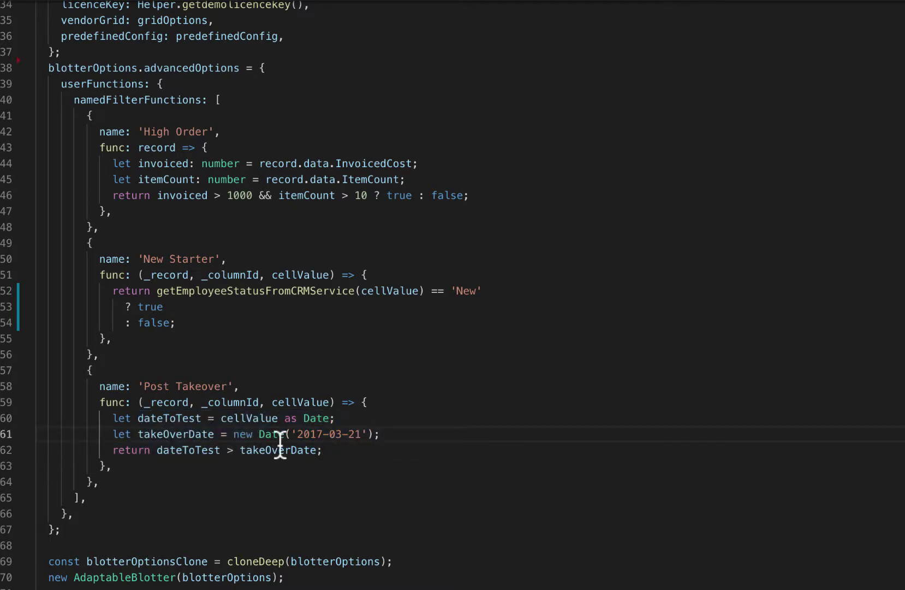
Step: Review the whole namedFilterFunctions block, going through the High Order, New Starter and Post Takeover functions
{"action": "scroll", "coordinate": [280, 445], "scroll_direction": "down", "scroll_amount": 1}
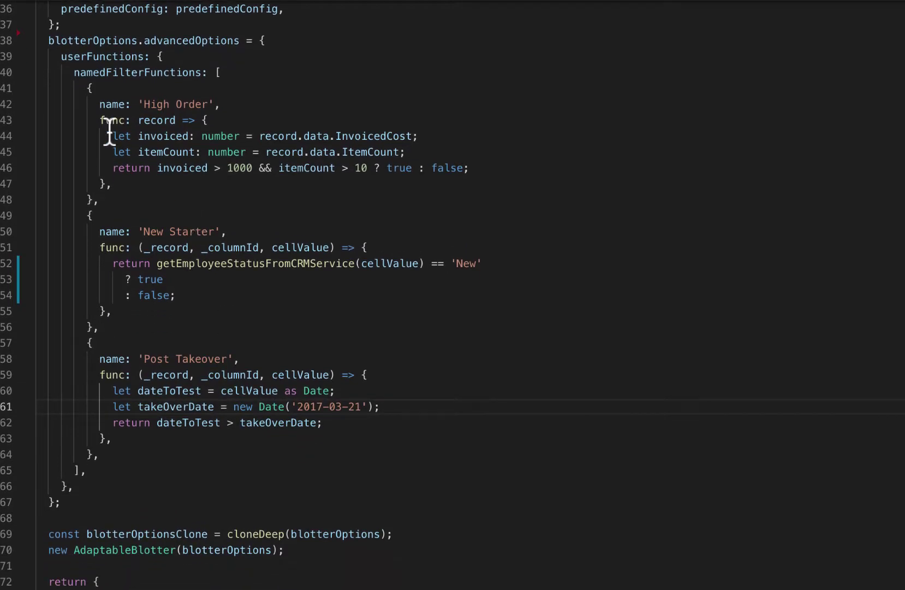
{"action": "double_click", "coordinate": [69, 73]}
{"action": "left_click_drag", "start_coordinate": [70, 73], "coordinate": [170, 178]}
{"action": "left_click", "coordinate": [183, 170]}
{"action": "left_click", "coordinate": [185, 122]}
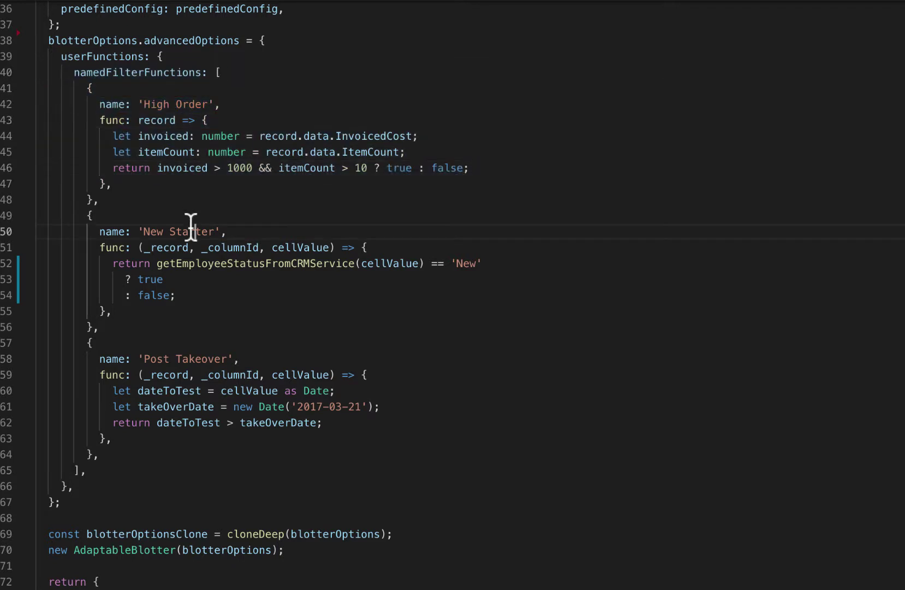
{"action": "left_click", "coordinate": [196, 406]}
{"action": "scroll", "coordinate": [196, 401], "scroll_direction": "up", "scroll_amount": 1}
Step: Switch back to the browser and return to the orders grid above the predefined configuration
{"action": "key", "text": "super+Tab"}
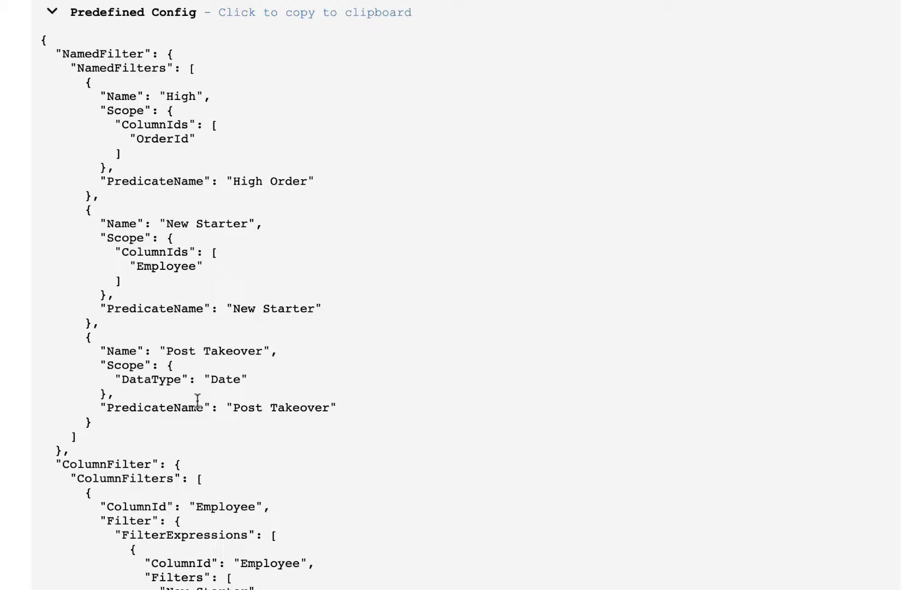
{"action": "scroll", "coordinate": [239, 301], "scroll_direction": "up", "scroll_amount": 10}
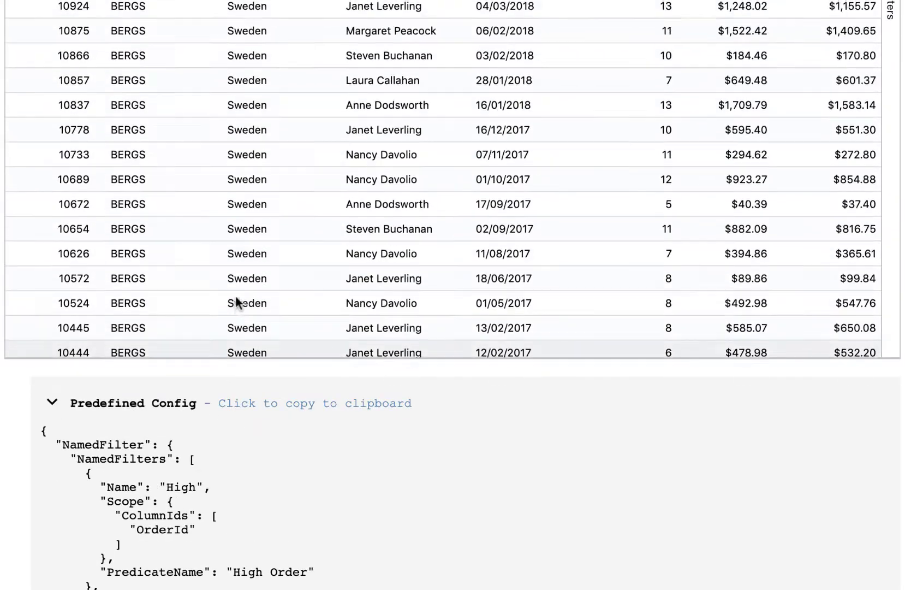
{"action": "scroll", "coordinate": [803, 235], "scroll_direction": "up", "scroll_amount": 5}
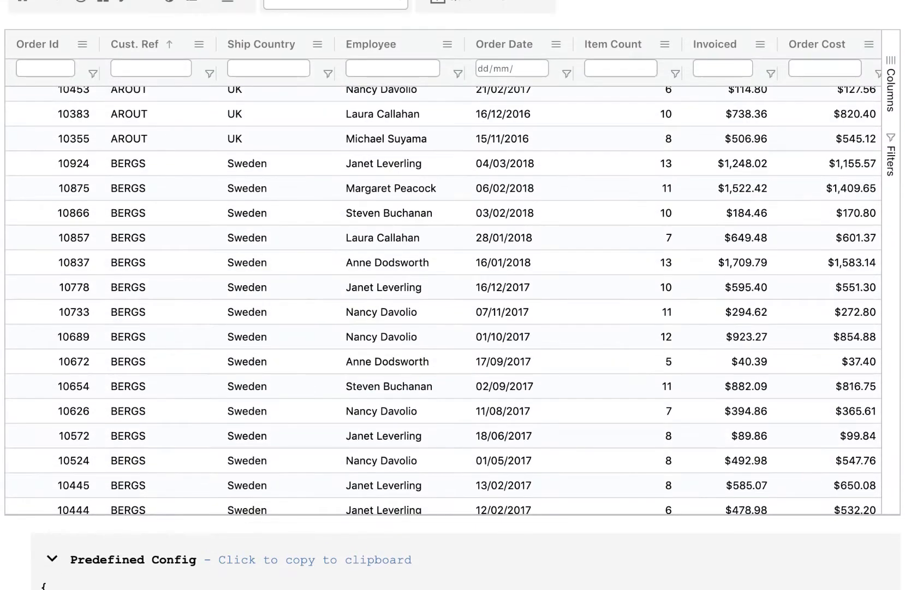
{"action": "scroll", "coordinate": [803, 235], "scroll_direction": "up", "scroll_amount": 2}
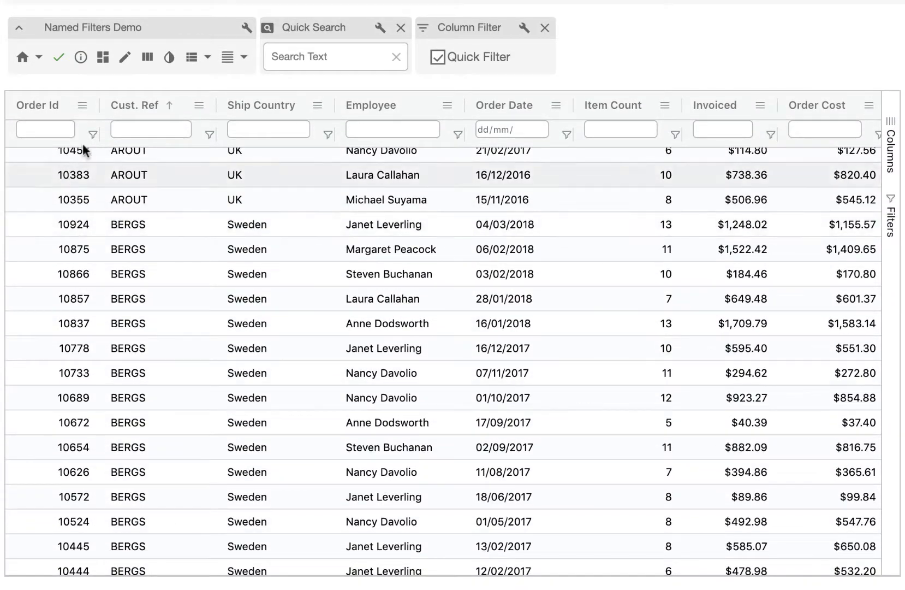
Step: Try the High named filter on the Order Id column and clear it again
{"action": "left_click", "coordinate": [88, 133]}
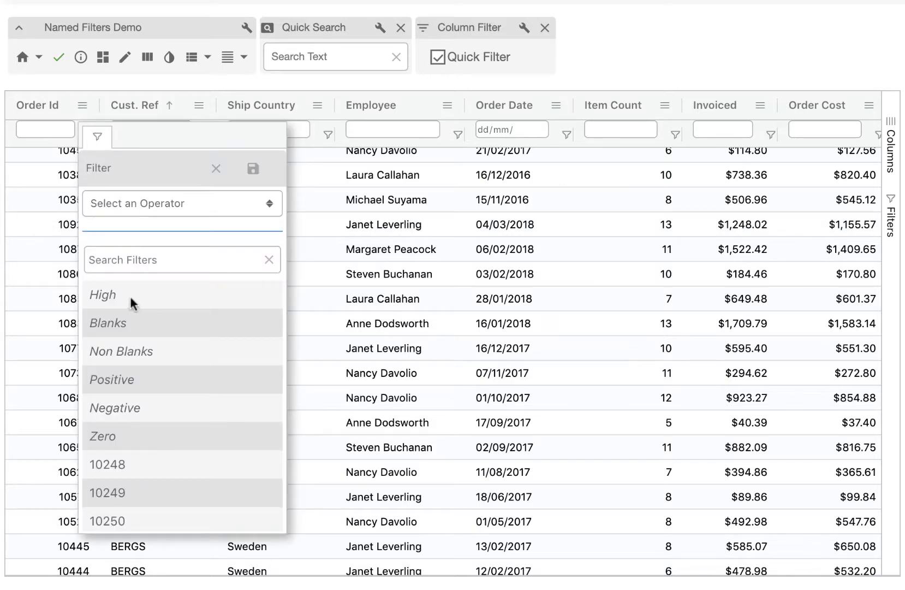
{"action": "left_click", "coordinate": [130, 295]}
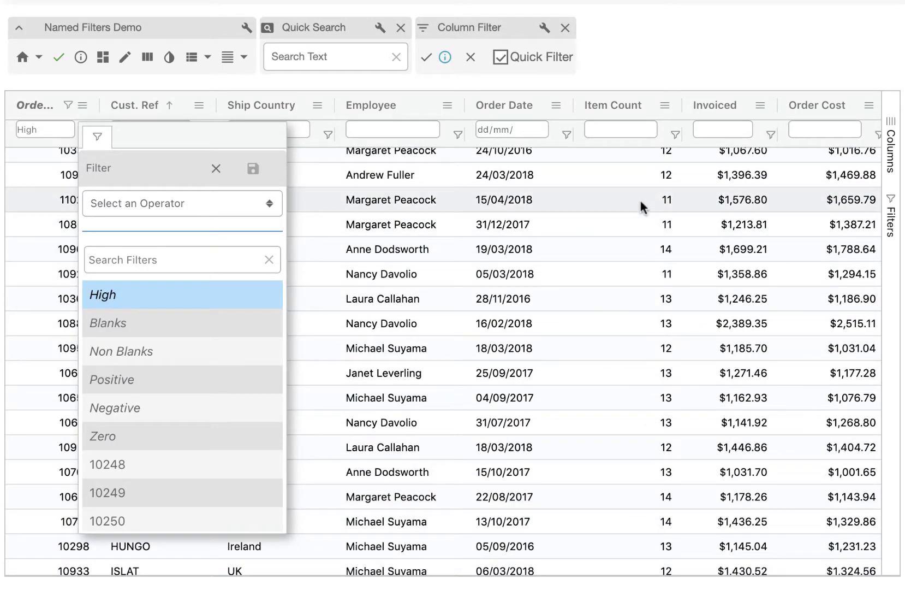
{"action": "left_click", "coordinate": [640, 199]}
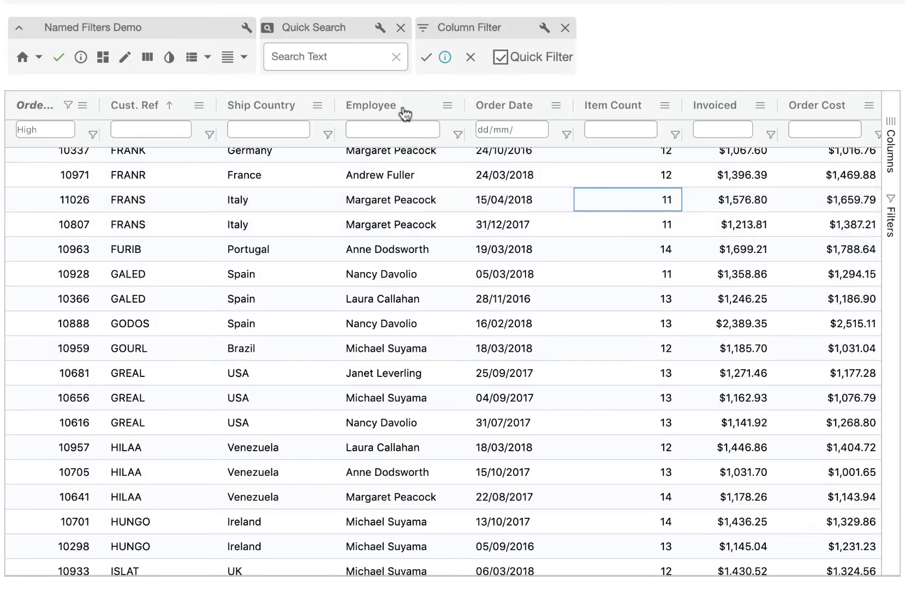
{"action": "left_click", "coordinate": [463, 68]}
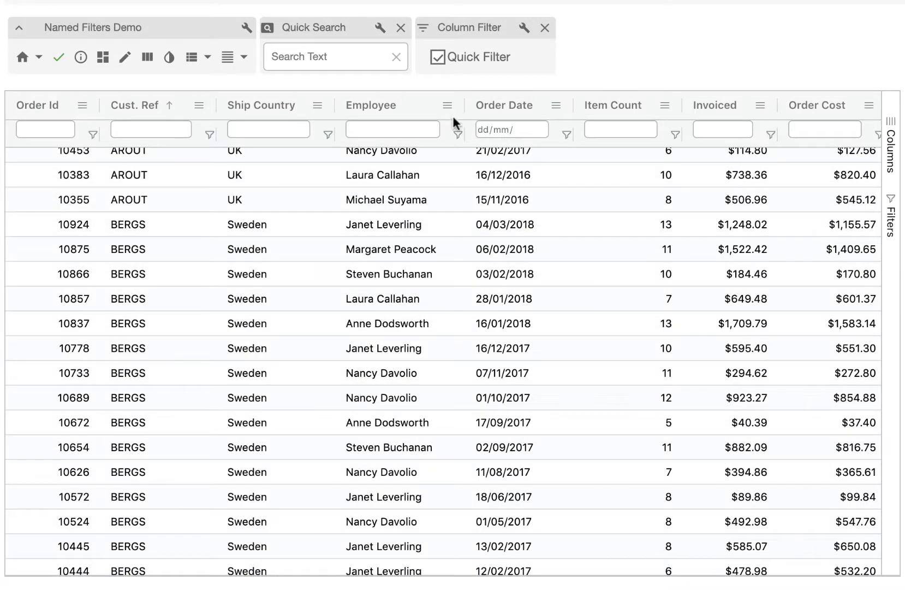
Step: Try the New Starter named filter on the Employee column and clear it again
{"action": "left_click", "coordinate": [455, 131]}
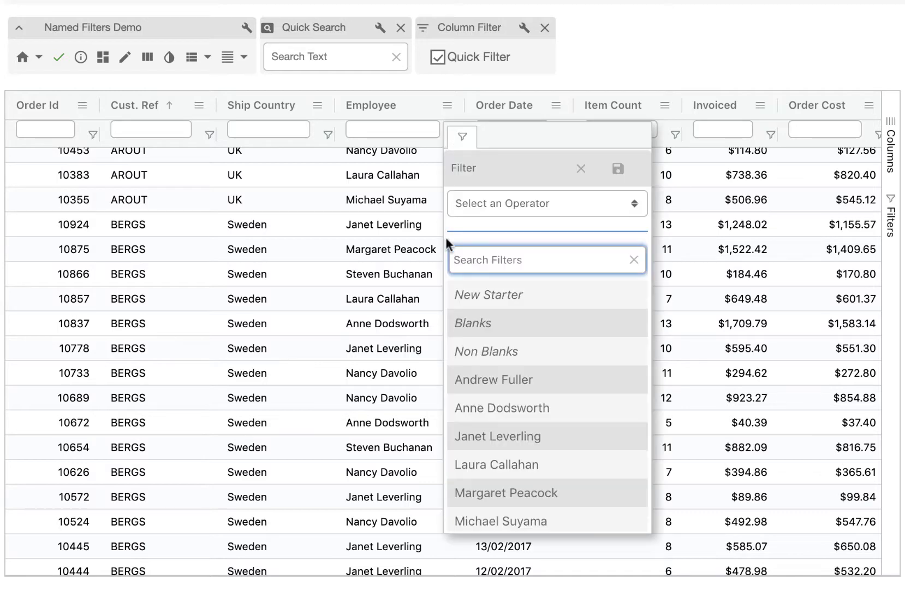
{"action": "left_click", "coordinate": [488, 294]}
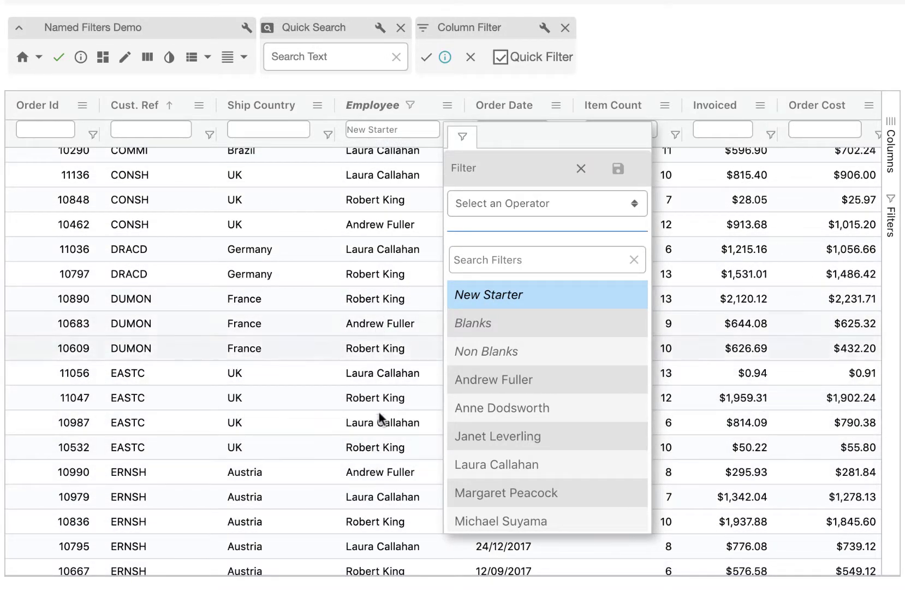
{"action": "left_click", "coordinate": [617, 288]}
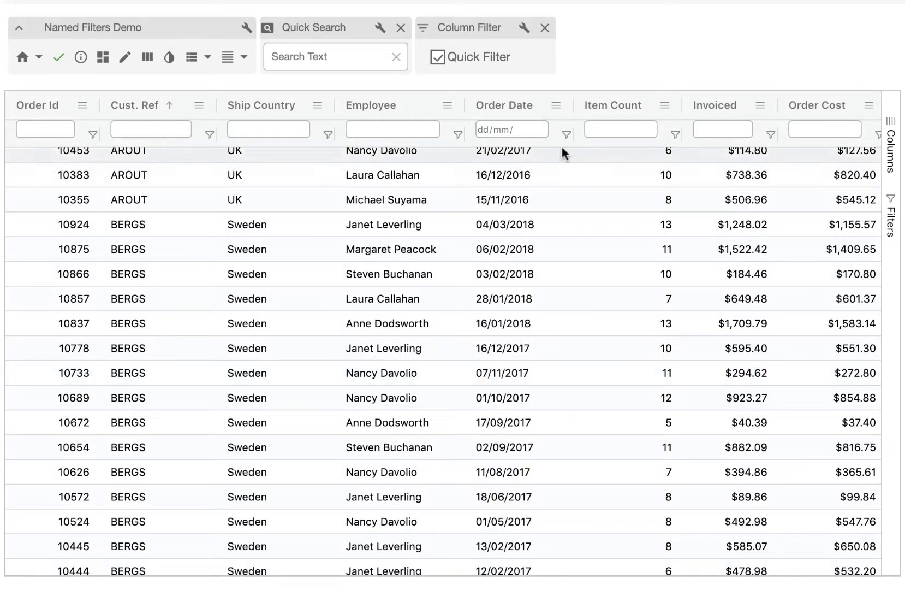
Step: Filter the Order Date column by the Post Takeover named filter and look through the matching orders
{"action": "left_click", "coordinate": [567, 134]}
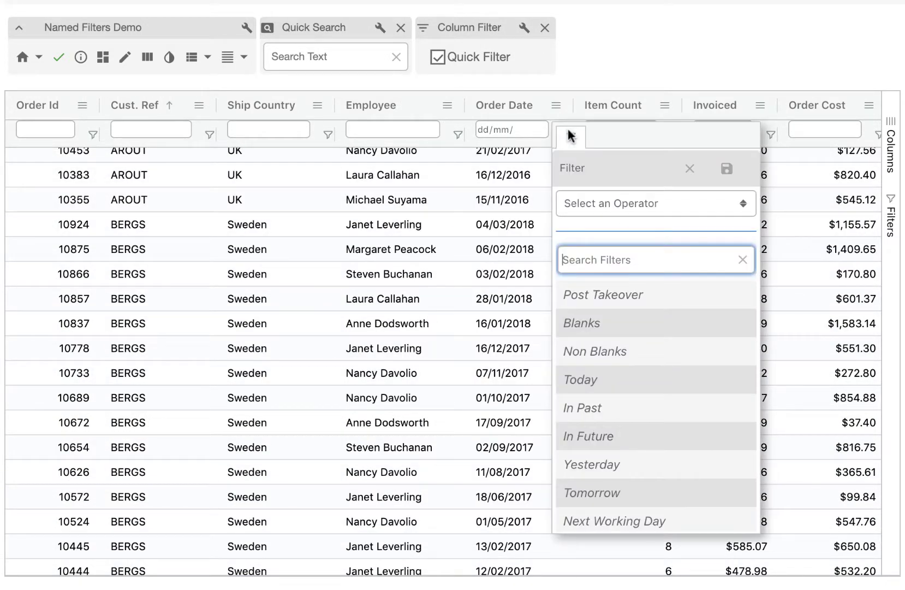
{"action": "left_click", "coordinate": [612, 290]}
{"action": "left_click", "coordinate": [499, 322]}
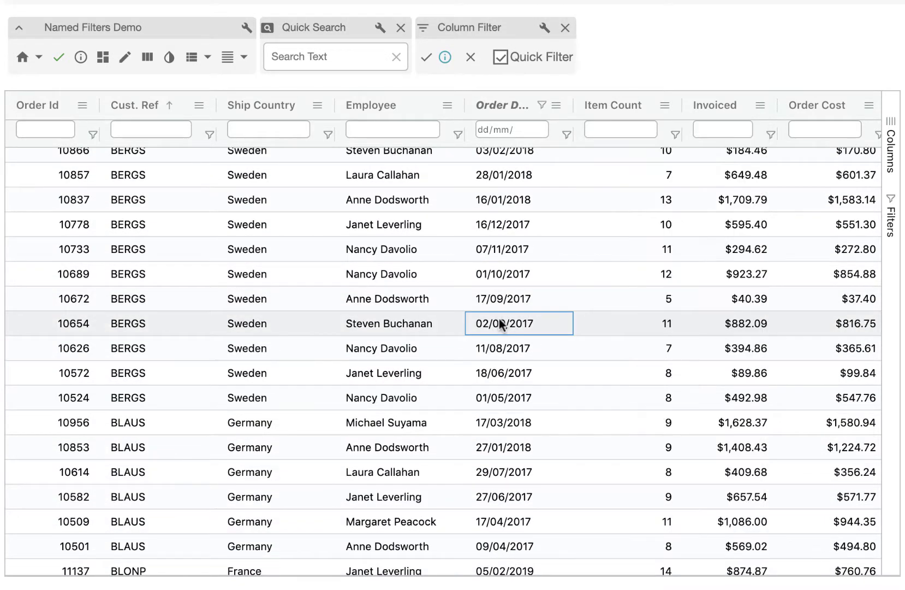
{"action": "scroll", "coordinate": [501, 323], "scroll_direction": "down", "scroll_amount": 4}
{"action": "scroll", "coordinate": [501, 324], "scroll_direction": "up", "scroll_amount": 2}
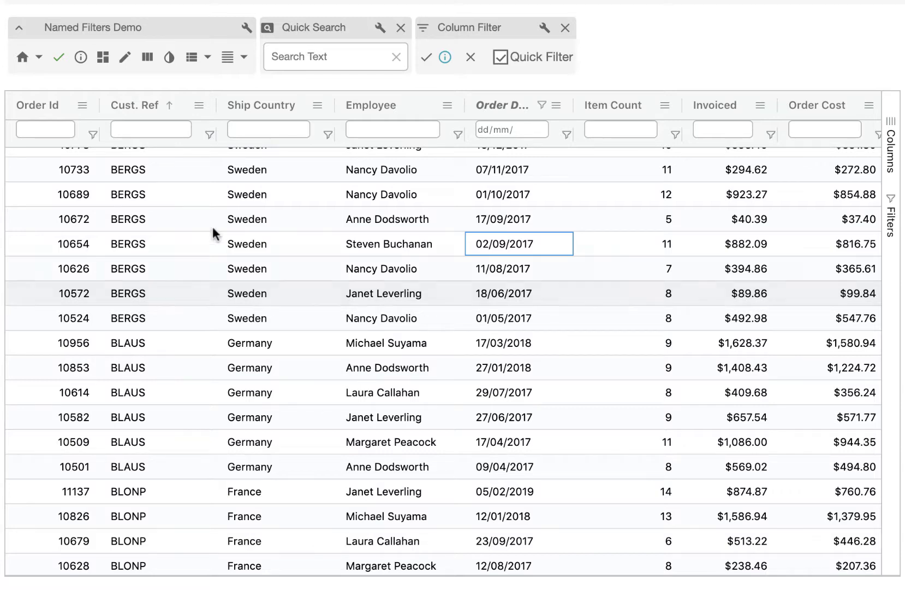
Step: Start a new conditional style for the whole row with a cyan back colour
{"action": "left_click", "coordinate": [169, 58]}
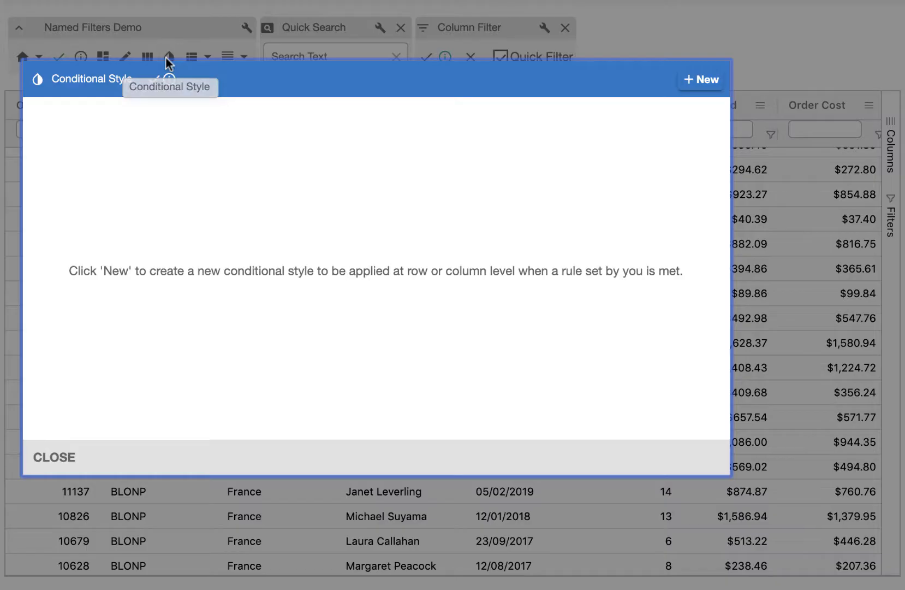
{"action": "left_click", "coordinate": [692, 82]}
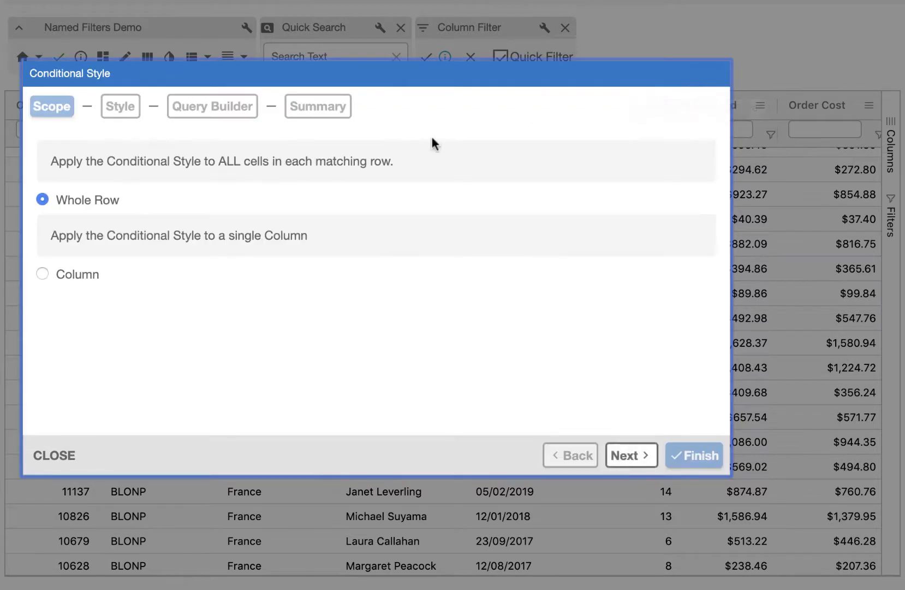
{"action": "left_click", "coordinate": [628, 456]}
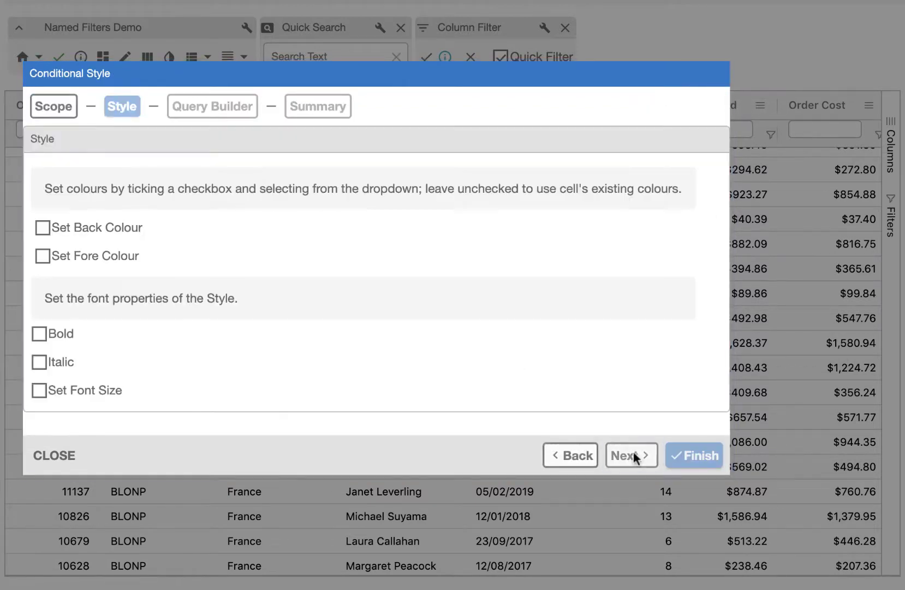
{"action": "left_click", "coordinate": [104, 228]}
{"action": "left_click", "coordinate": [185, 233]}
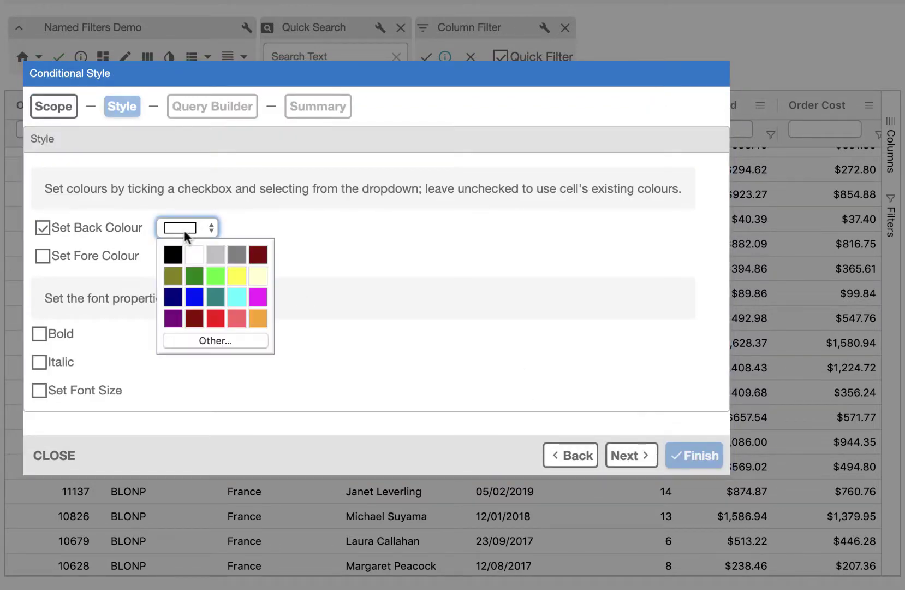
{"action": "left_click", "coordinate": [238, 297]}
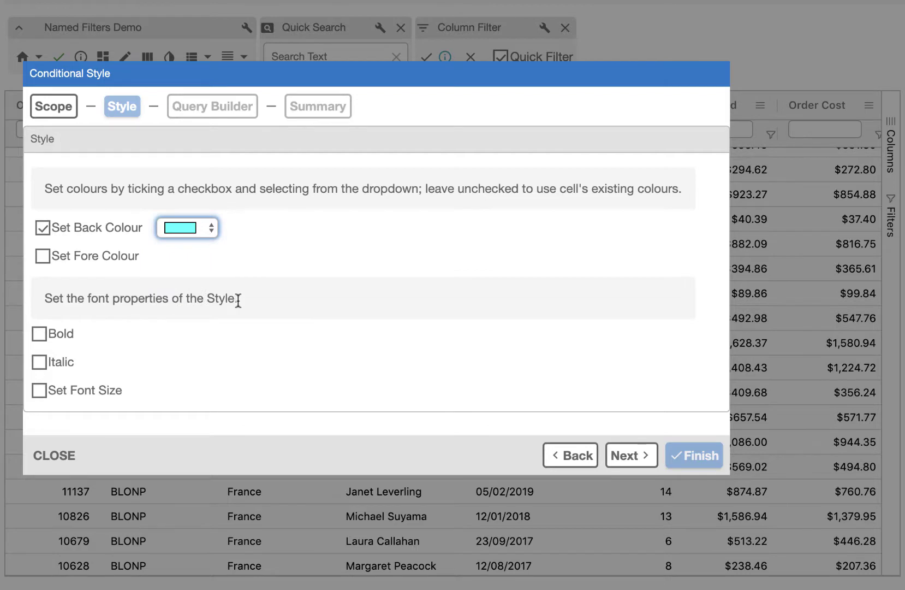
{"action": "left_click", "coordinate": [626, 455]}
Step: Make the conditional style's query match the New Starter filter on the Employee column, and finish the style
{"action": "left_click", "coordinate": [202, 273]}
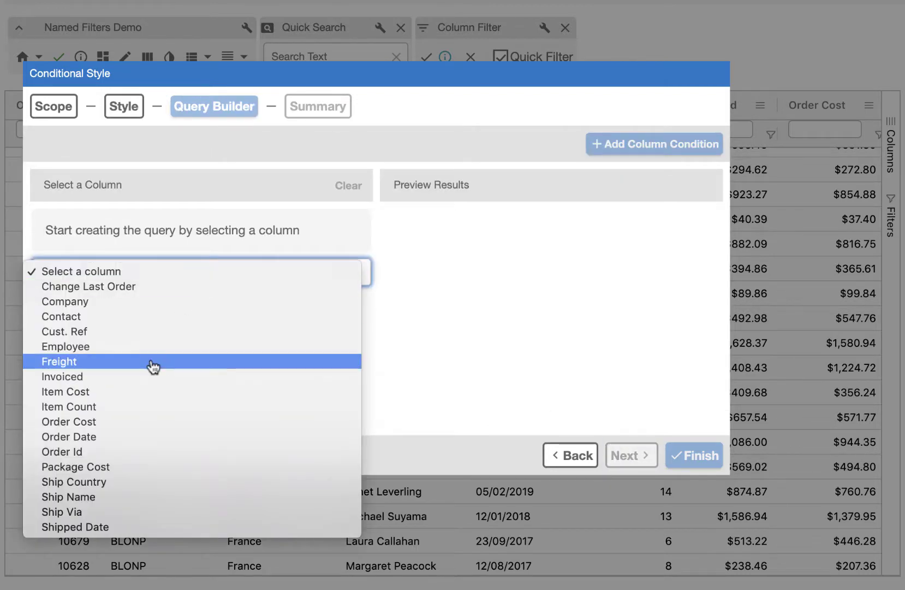
{"action": "left_click", "coordinate": [149, 347]}
{"action": "left_click", "coordinate": [157, 170]}
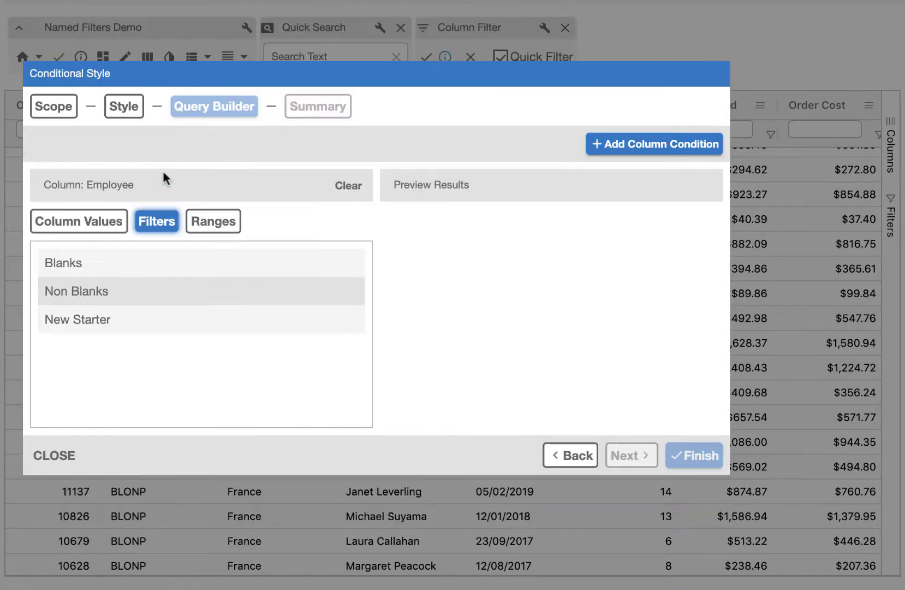
{"action": "left_click", "coordinate": [116, 319]}
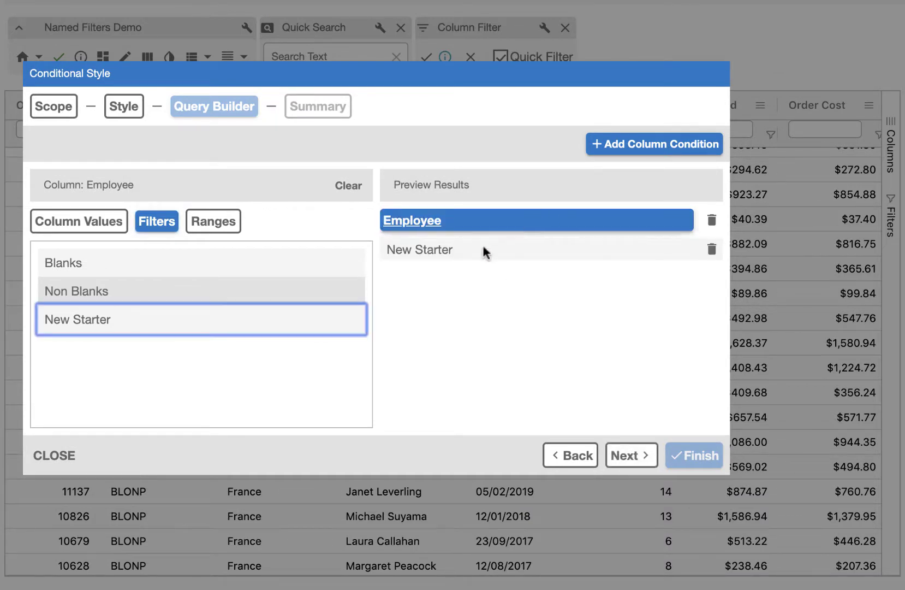
{"action": "left_click", "coordinate": [620, 454]}
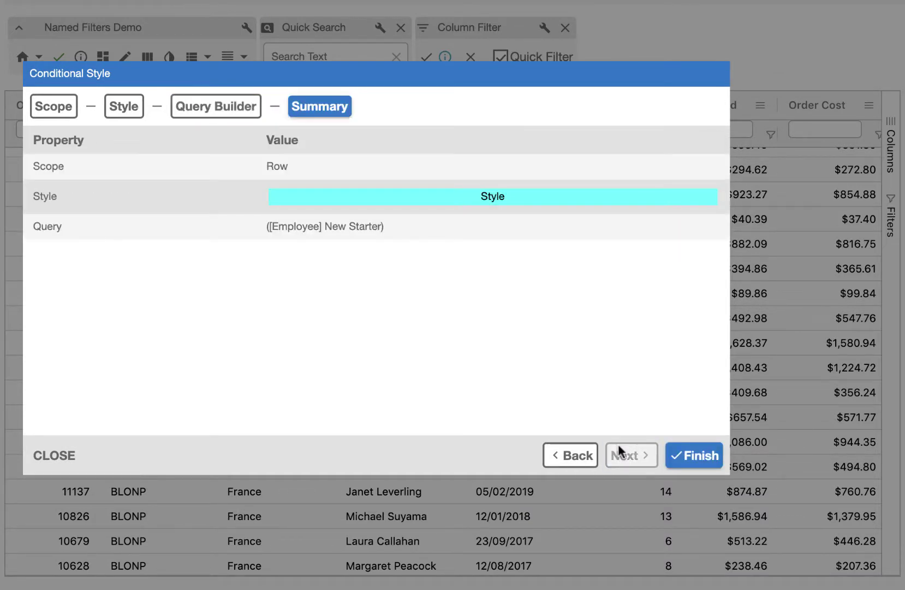
{"action": "left_click", "coordinate": [703, 455]}
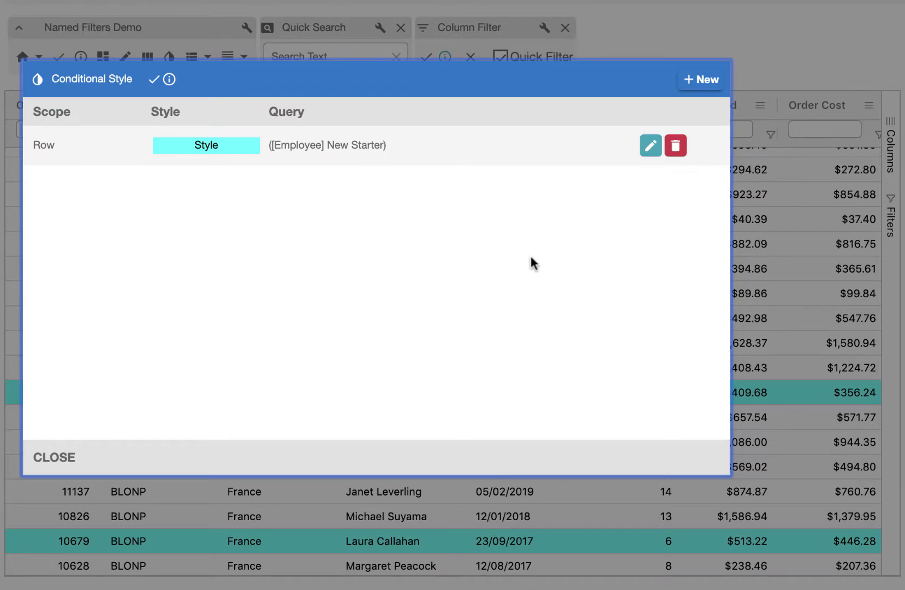
{"action": "left_click", "coordinate": [60, 457]}
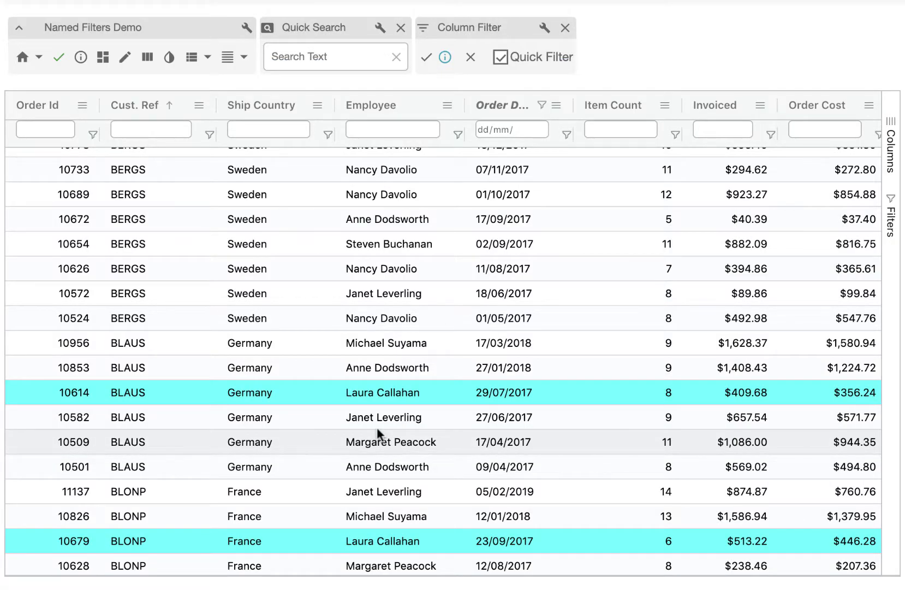
Step: Show the Export toolbar above the orders grid
{"action": "left_click", "coordinate": [229, 58]}
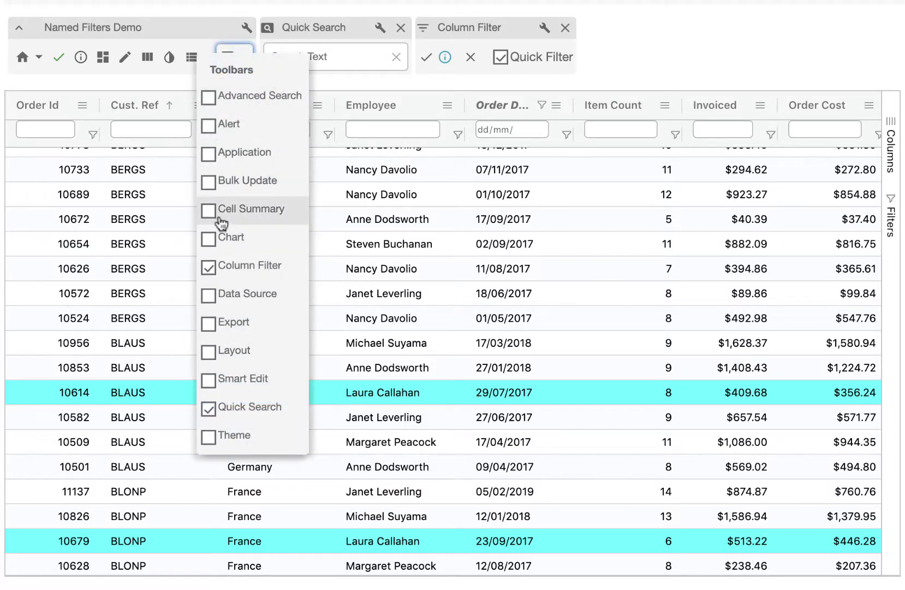
{"action": "left_click", "coordinate": [210, 324]}
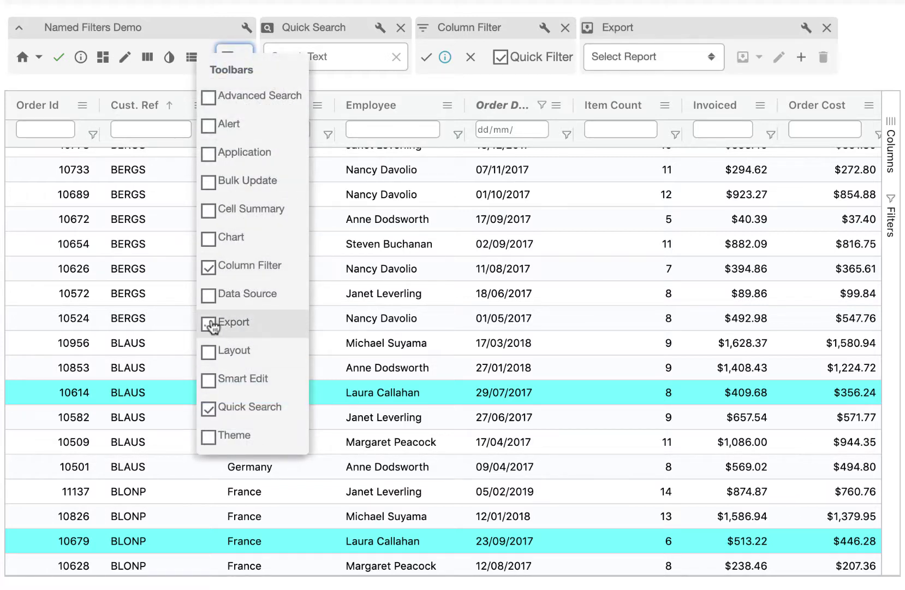
{"action": "left_click", "coordinate": [381, 342]}
Step: Start a new export report with all columns in the data source and its rows chosen by query
{"action": "left_click", "coordinate": [803, 58]}
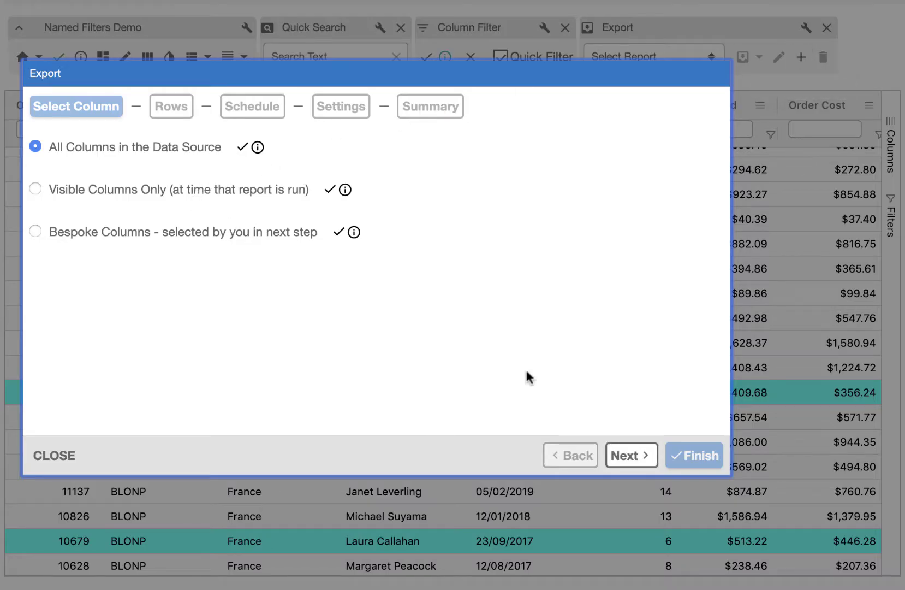
{"action": "left_click", "coordinate": [622, 454]}
{"action": "left_click", "coordinate": [113, 236]}
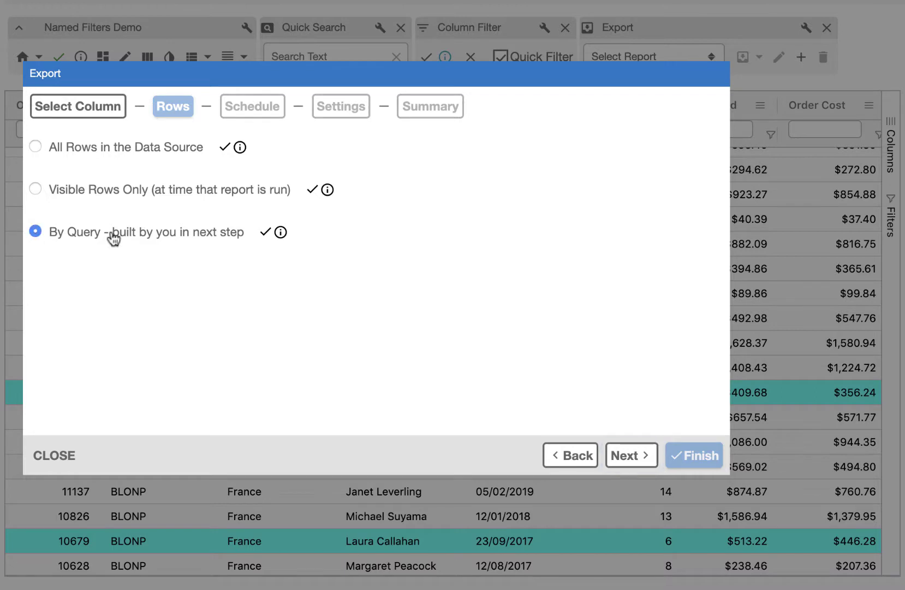
{"action": "left_click", "coordinate": [622, 454]}
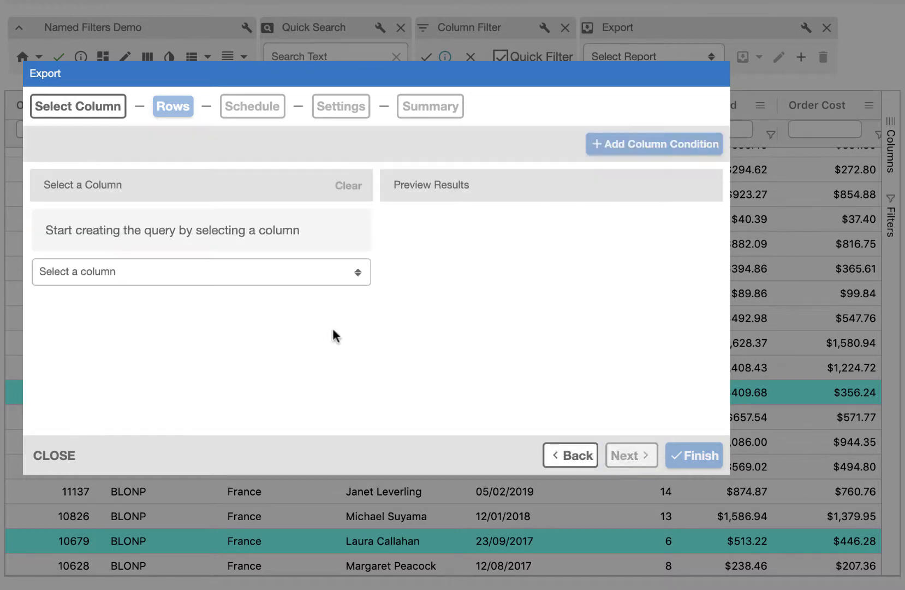
Step: Set the report's row query to the Post Takeover filter on the Order Date column
{"action": "left_click", "coordinate": [217, 279]}
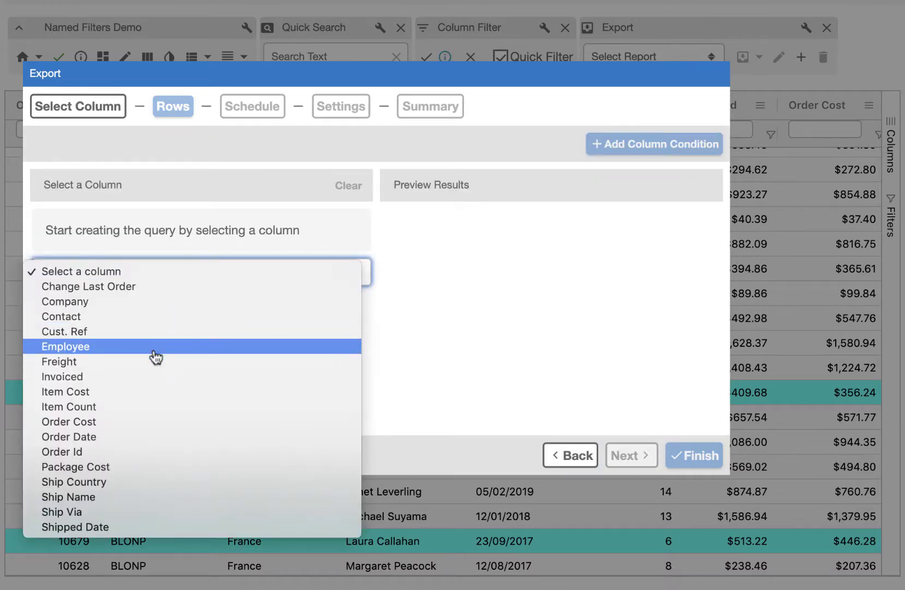
{"action": "left_click", "coordinate": [120, 440]}
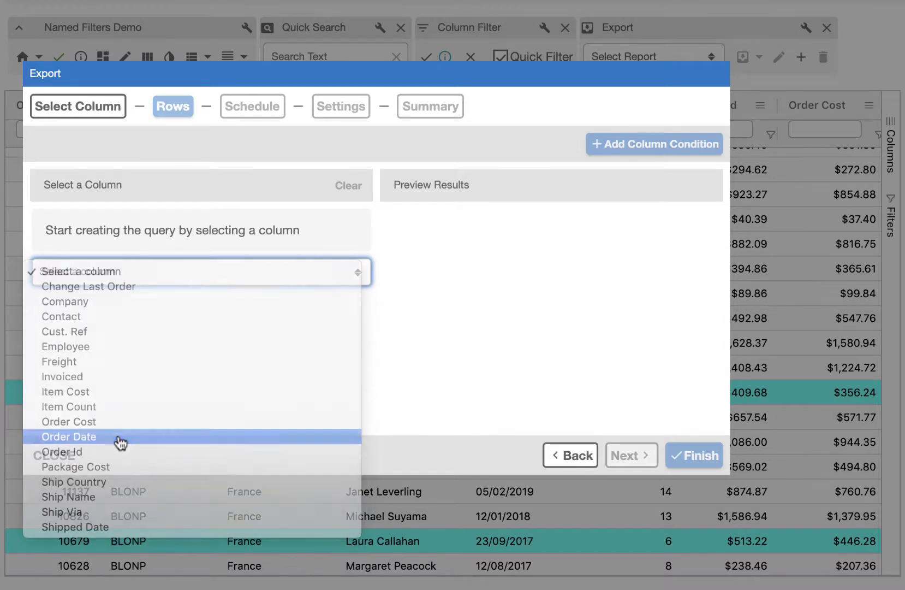
{"action": "left_click", "coordinate": [154, 152]}
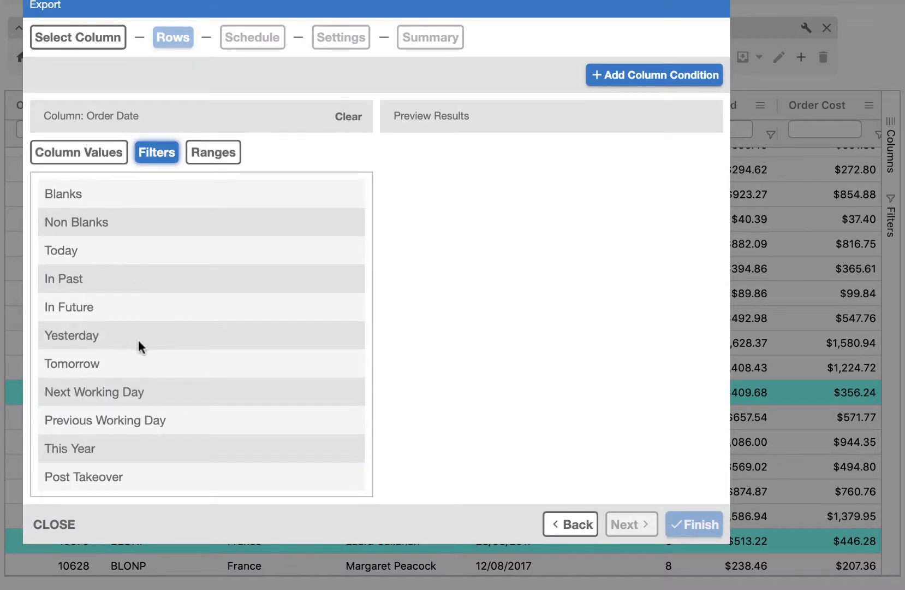
{"action": "scroll", "coordinate": [138, 338], "scroll_direction": "down", "scroll_amount": 1}
{"action": "left_click", "coordinate": [113, 480]}
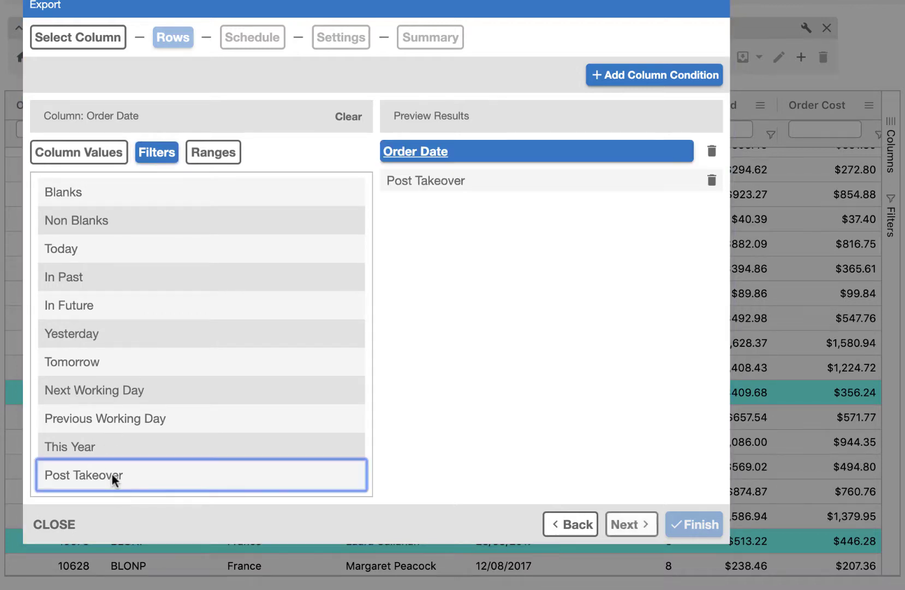
Step: Leave the report unscheduled, name it "demo report" and finish creating it
{"action": "left_click", "coordinate": [643, 528]}
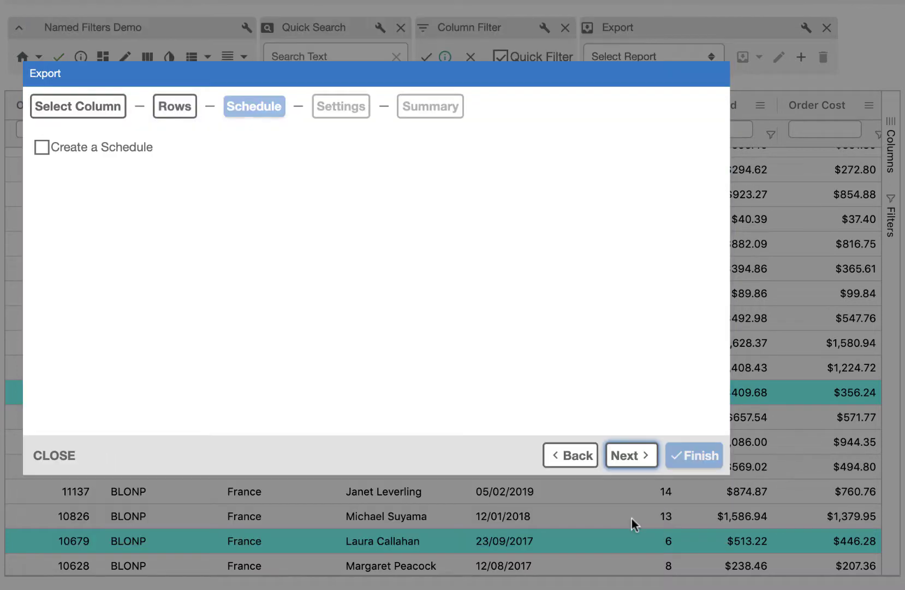
{"action": "left_click", "coordinate": [623, 455]}
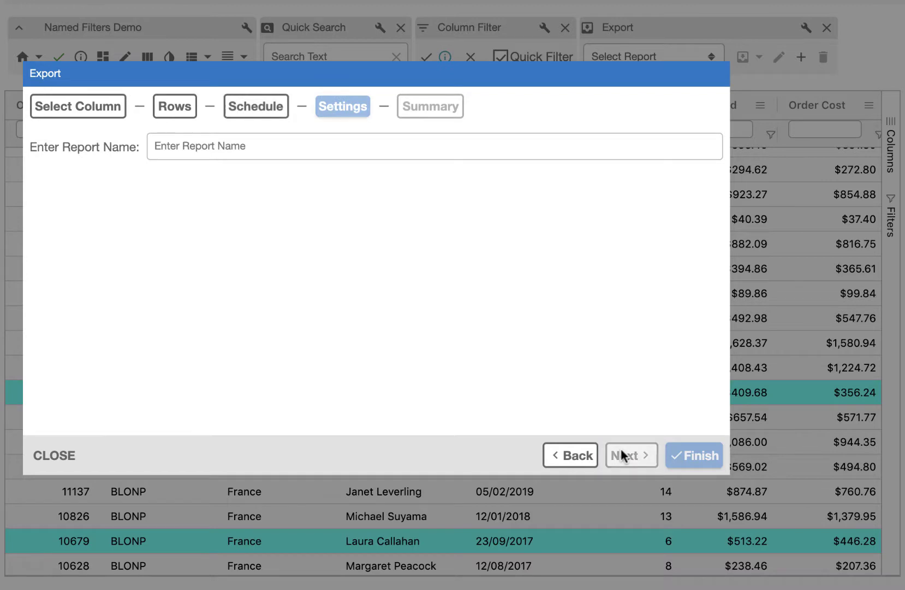
{"action": "left_click", "coordinate": [544, 150]}
{"action": "type", "text": "demo report"}
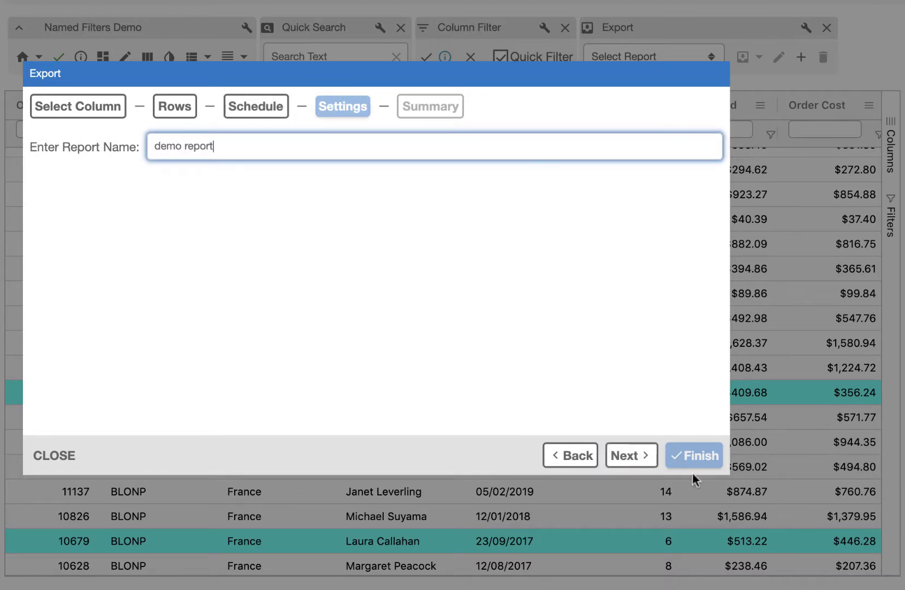
{"action": "left_click", "coordinate": [623, 454]}
{"action": "left_click", "coordinate": [677, 461]}
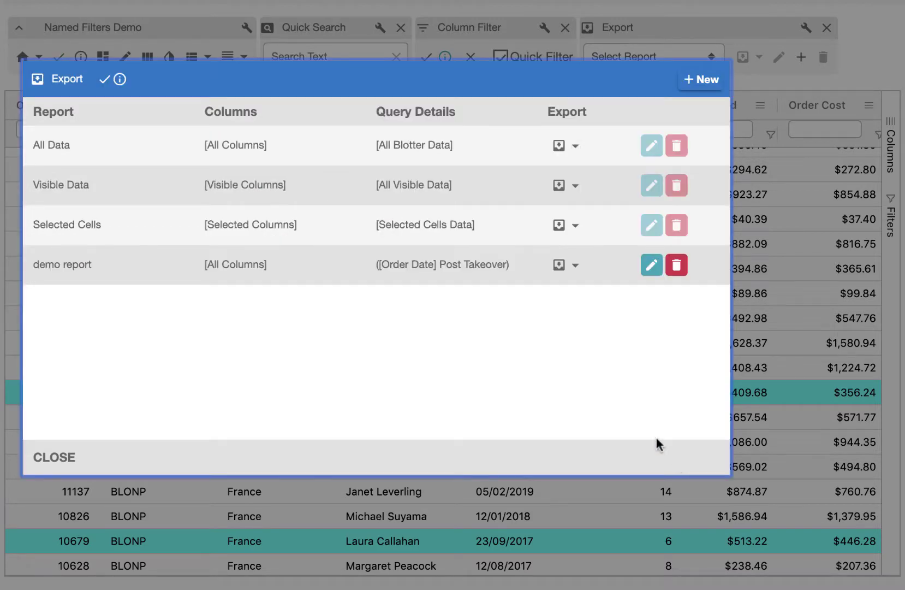
Step: Export the demo report and check the order dates of its rows in the exported spreadsheet
{"action": "left_click", "coordinate": [565, 266]}
{"action": "left_click", "coordinate": [564, 265]}
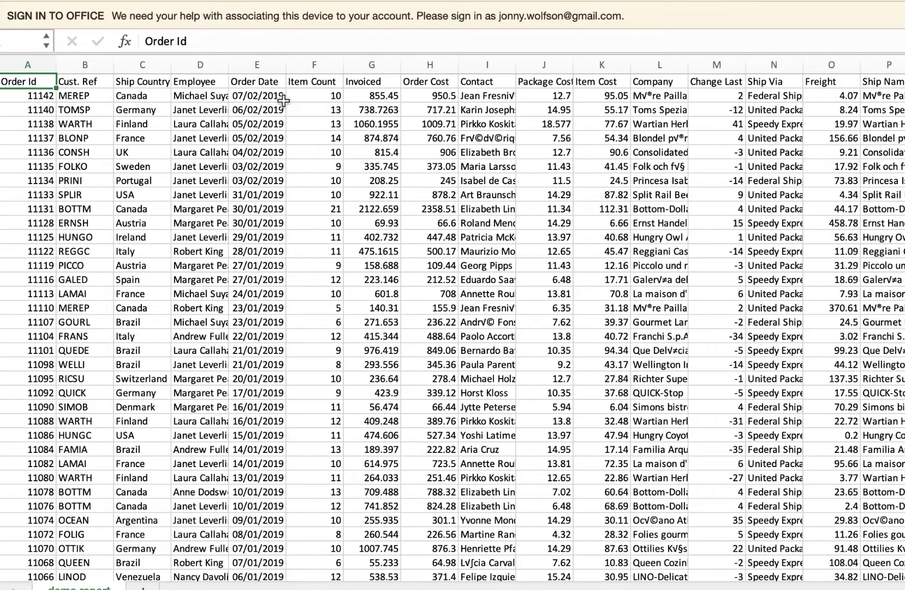
{"action": "scroll", "coordinate": [276, 293], "scroll_direction": "down", "scroll_amount": 20}
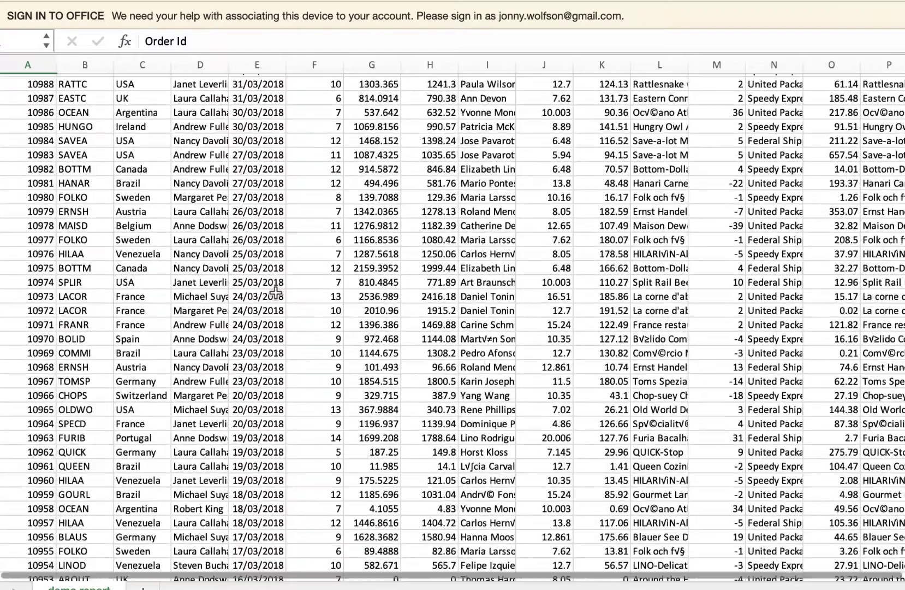